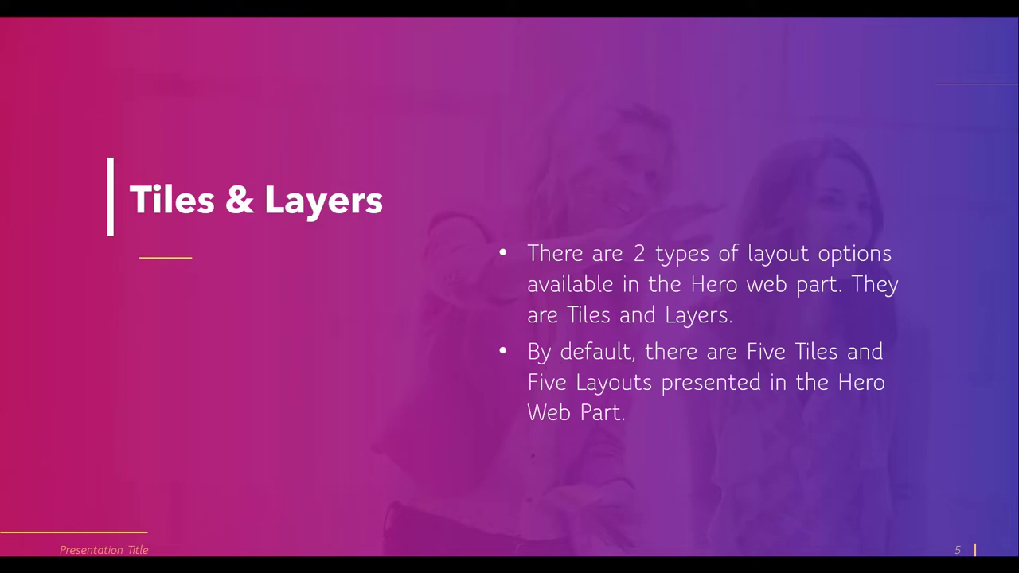
Step: End the slide show, switch to the SharePoint Communication Site Page in the browser and put its home page into edit mode
key(Escape)
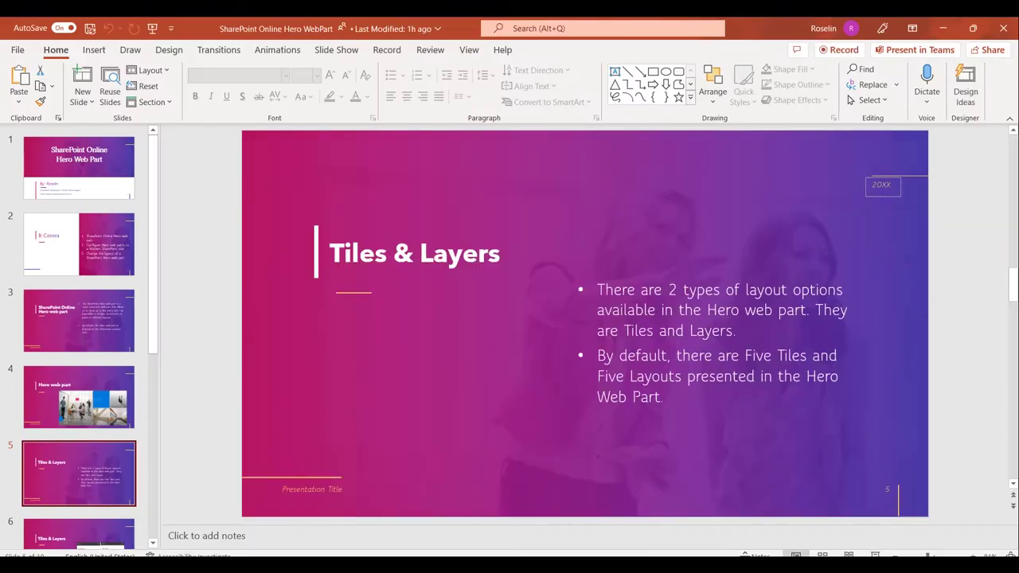
key(alt+Tab)
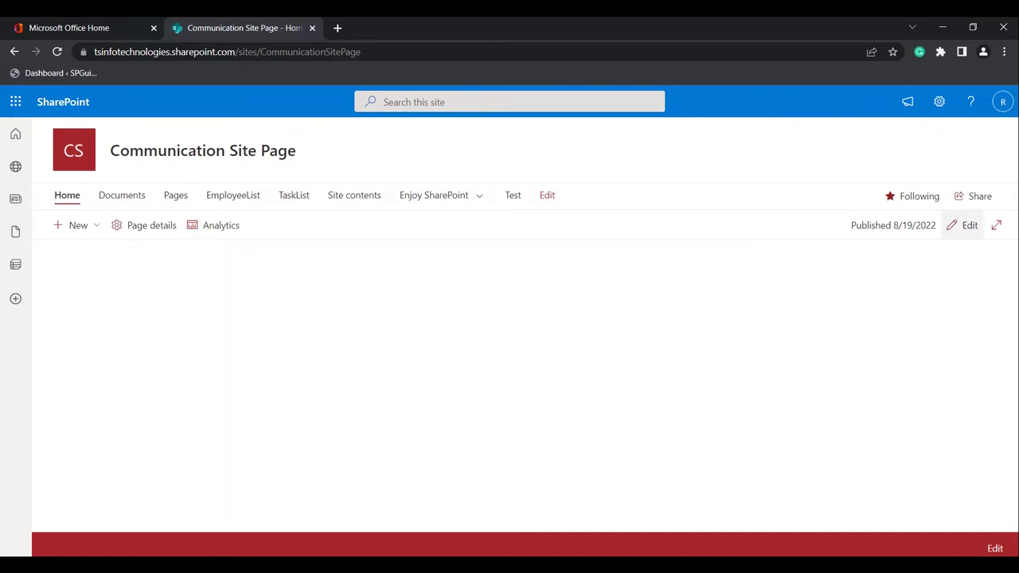
click(963, 226)
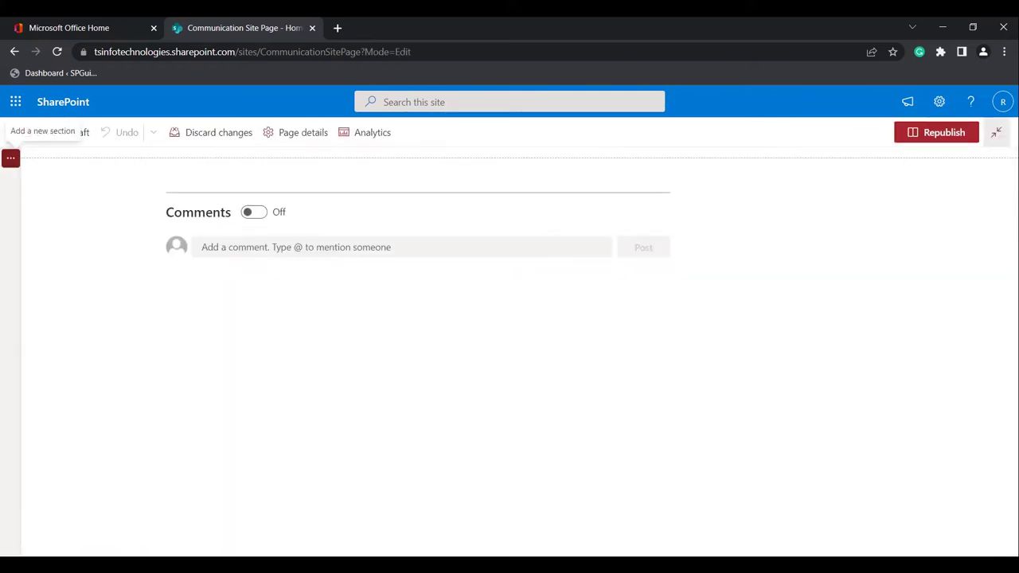
Step: Add a one-column section to the page and insert a Hero web part in it
click(11, 158)
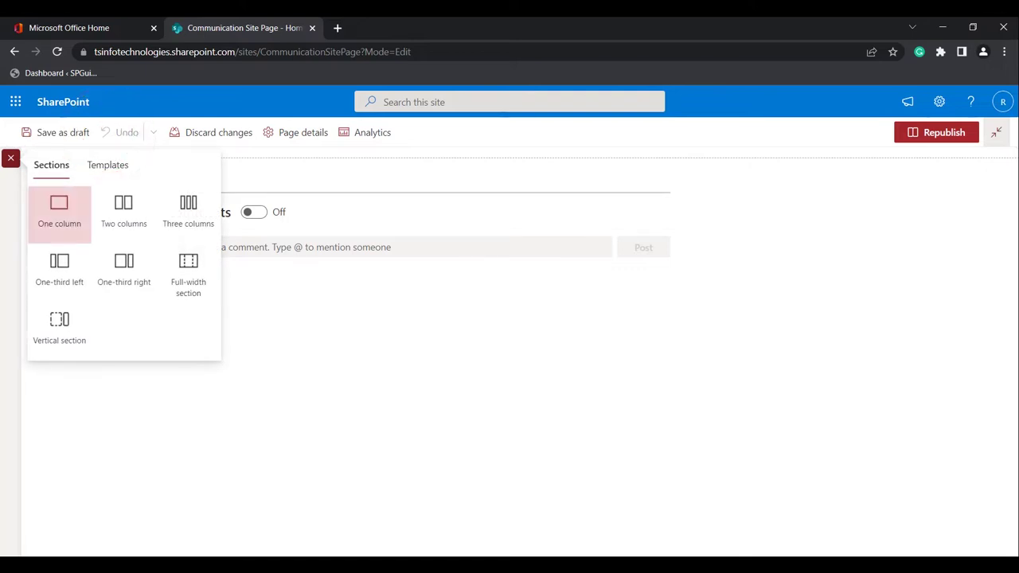
click(107, 133)
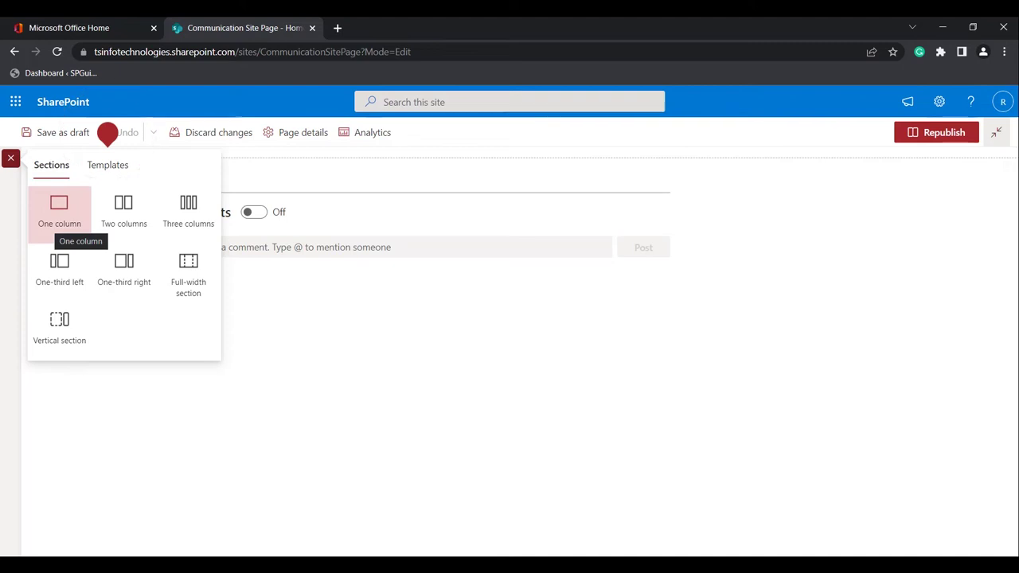
click(59, 215)
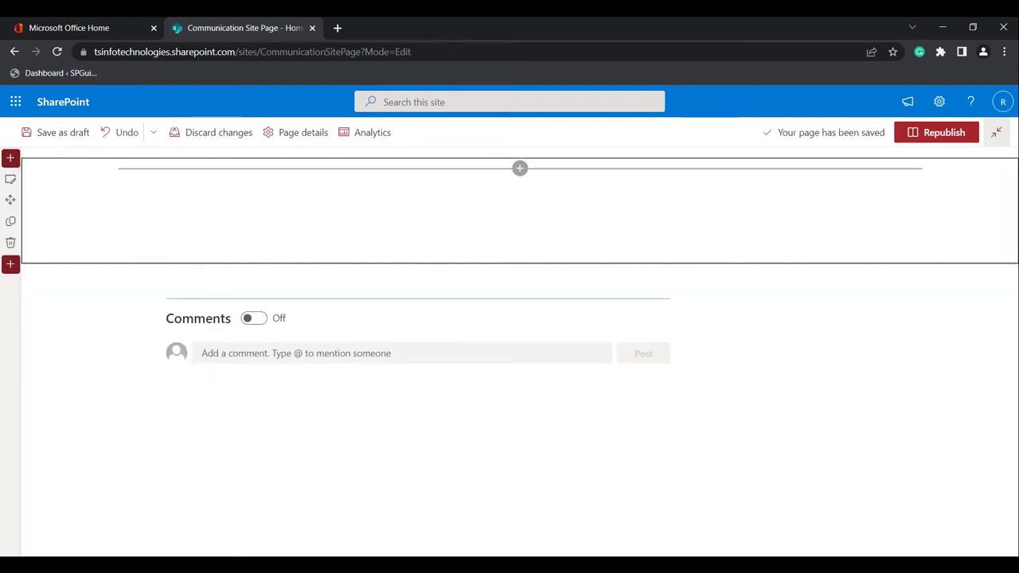
click(520, 168)
text(hero)
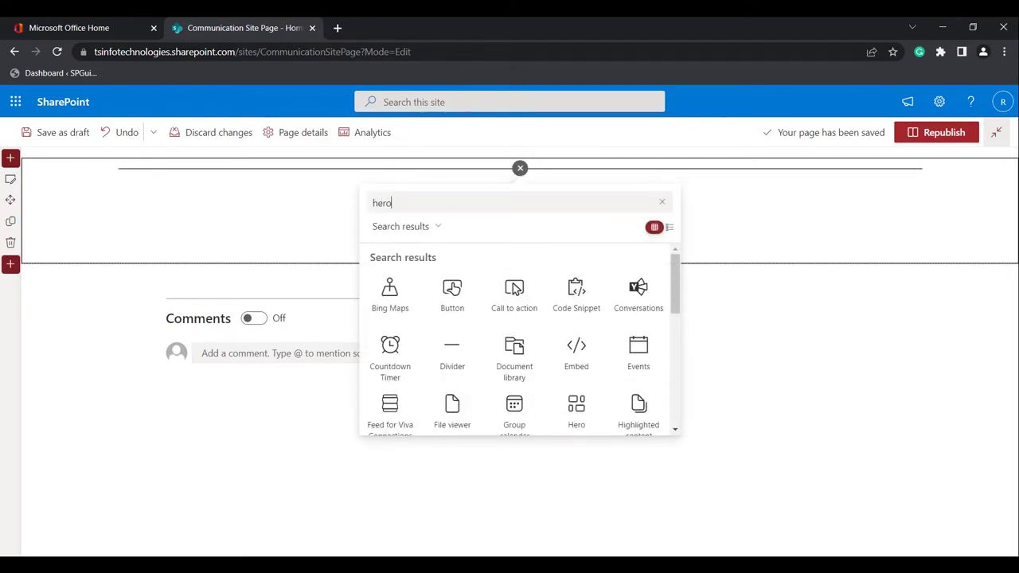
click(576, 410)
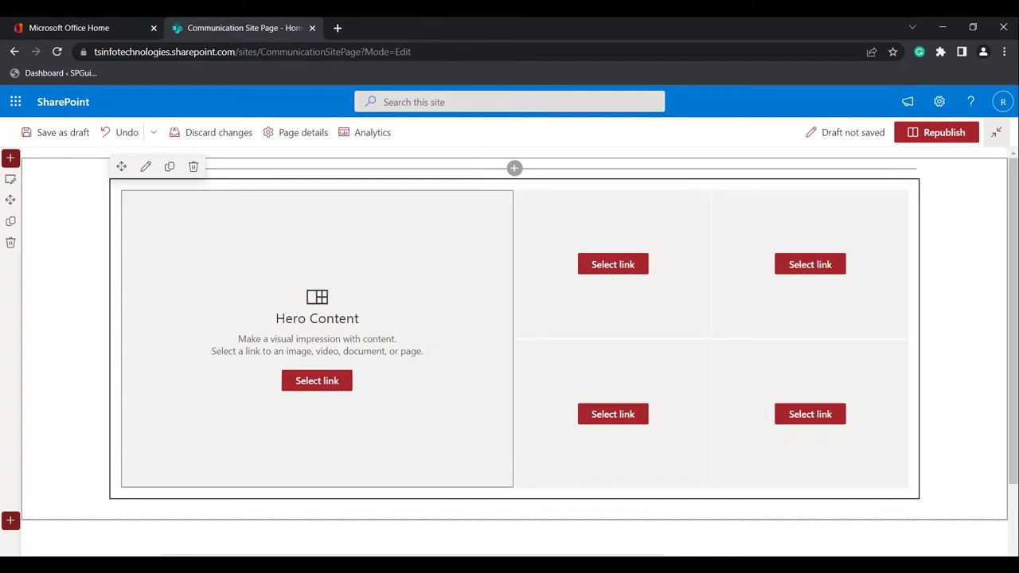
Step: Examine the content sources for the large Hero tile: recent items, stock images, web search, OneDrive, link and upload
click(317, 380)
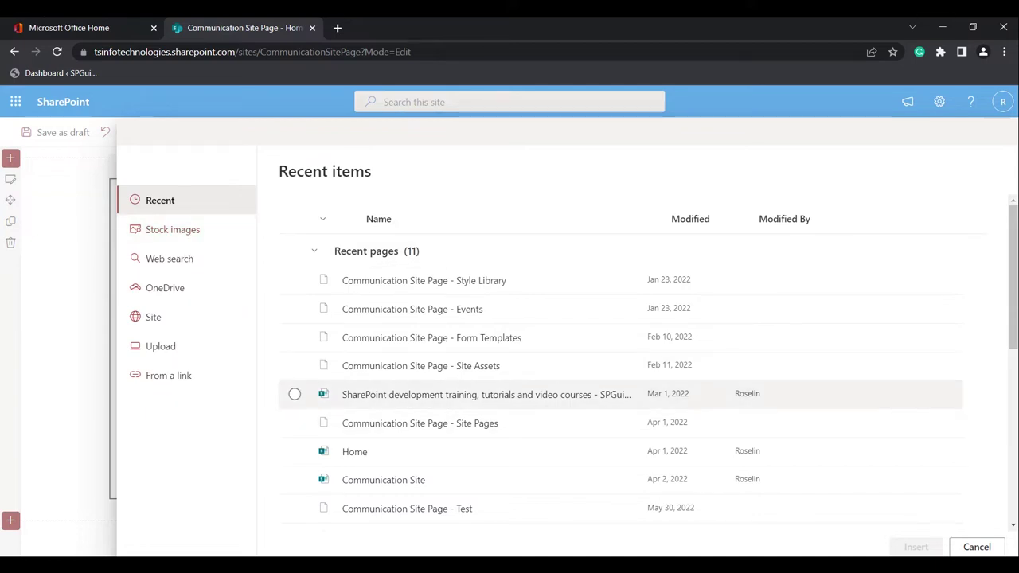
scroll(558, 394, down, 1)
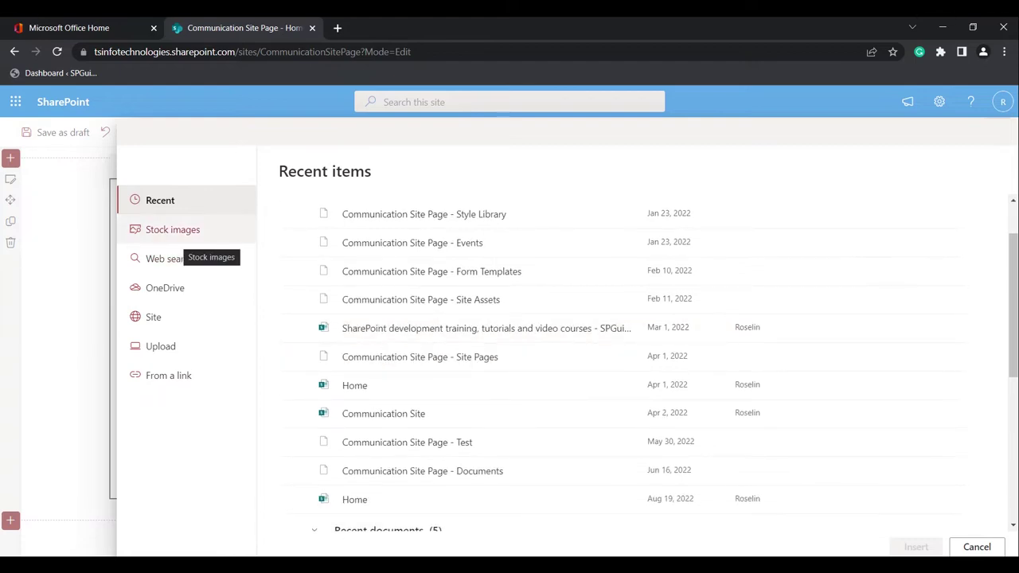
click(173, 229)
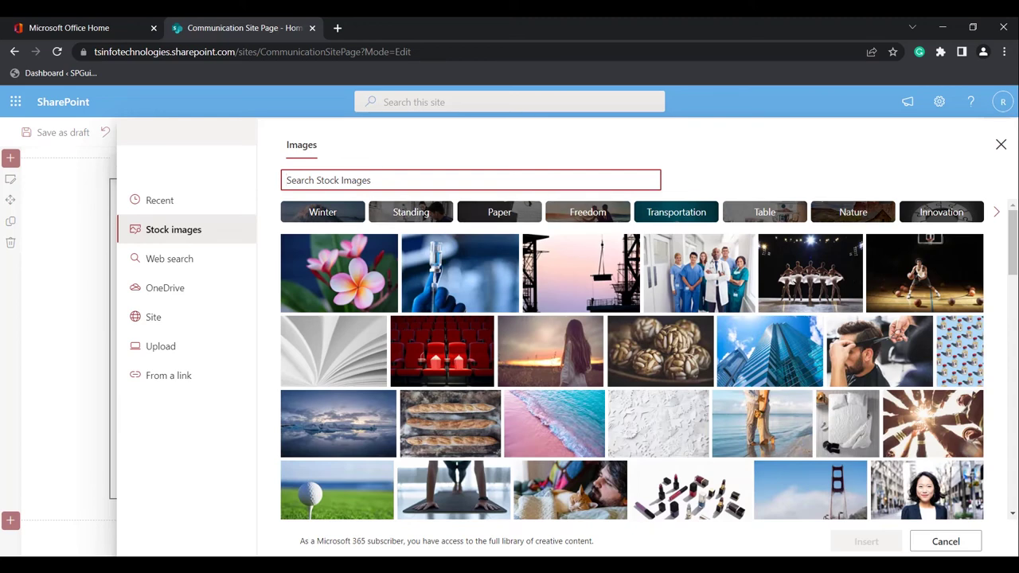
click(852, 211)
click(336, 271)
click(170, 259)
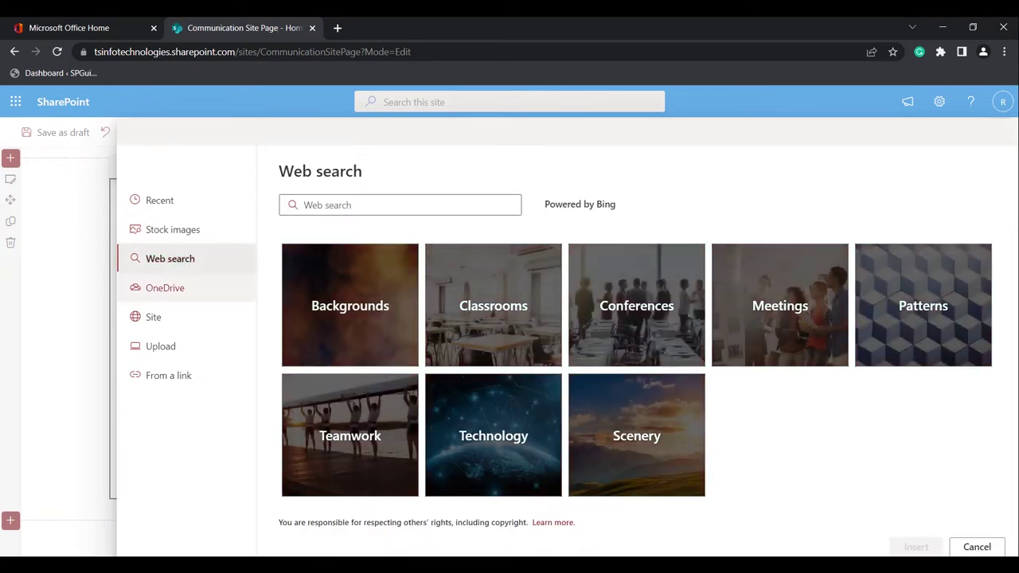
click(165, 288)
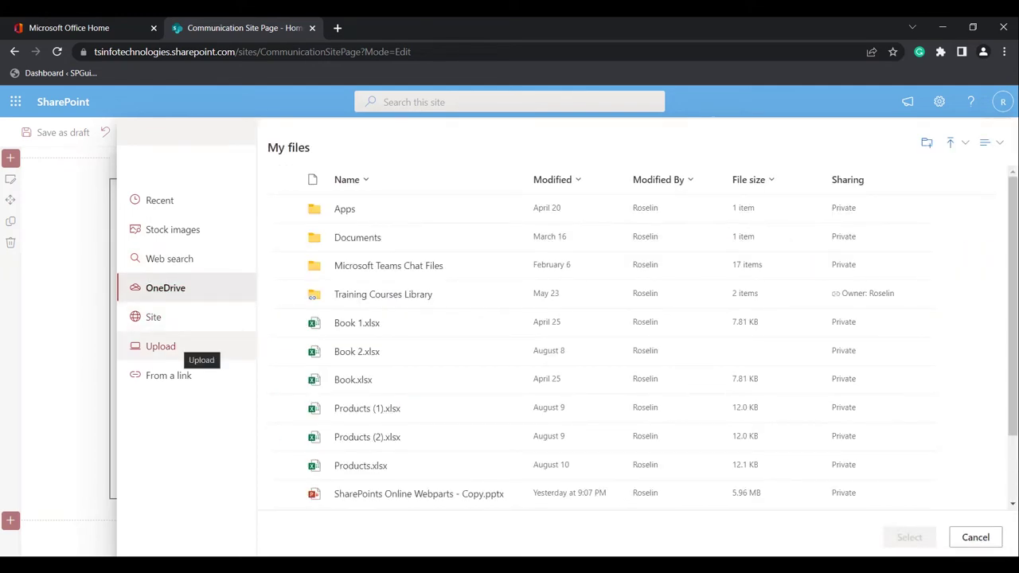
click(169, 375)
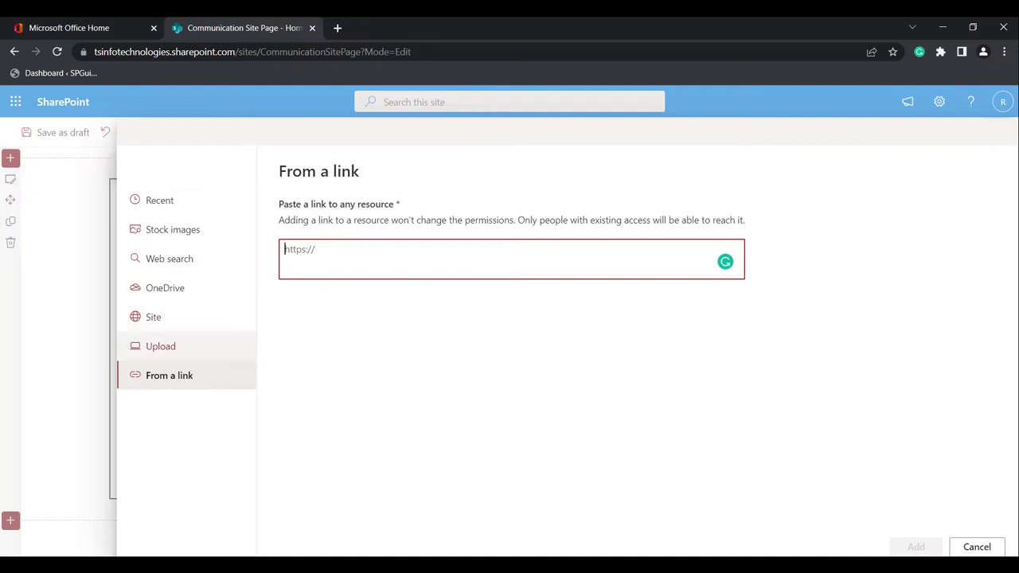
click(161, 346)
click(304, 201)
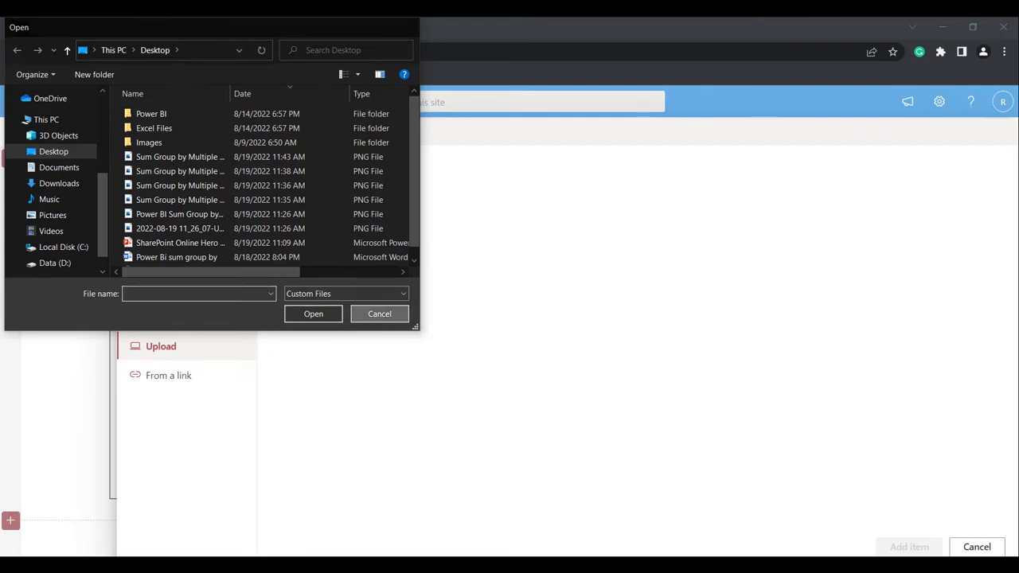
click(379, 314)
Step: Insert the stock image of a man watering garden plants into the large Hero tile
click(160, 200)
click(173, 229)
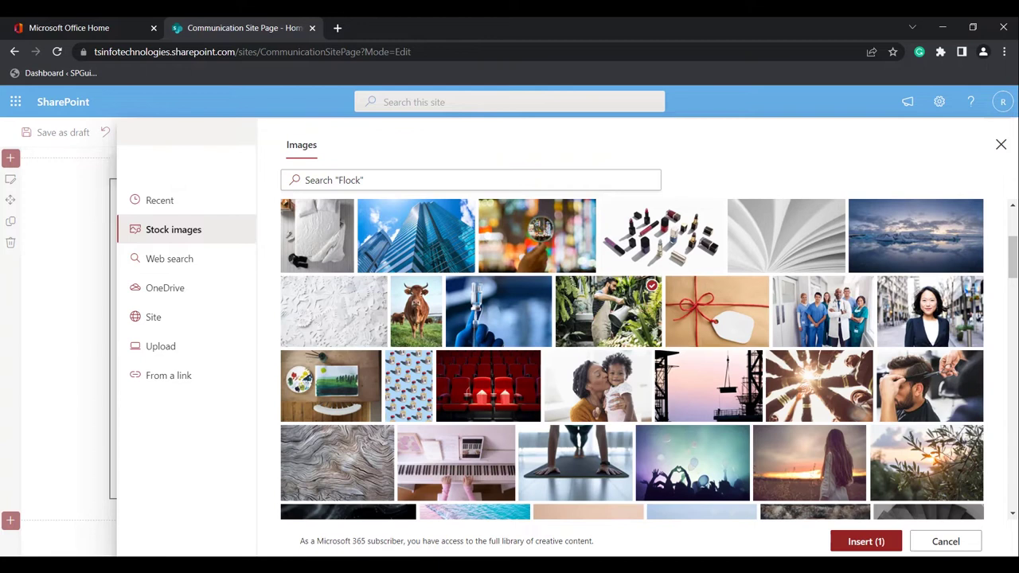
click(866, 542)
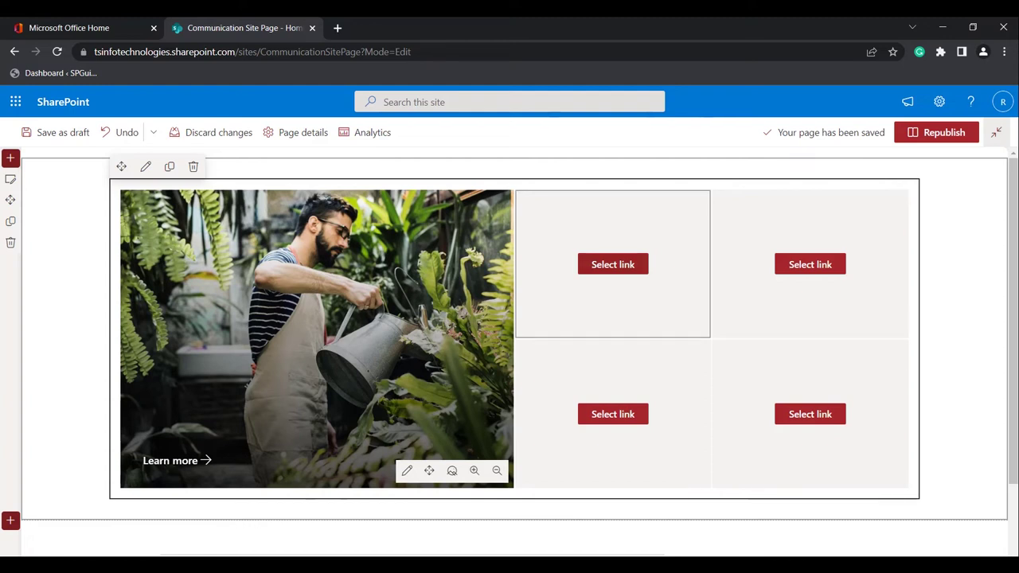
Step: Upload the Word document "Power Bi sum group by" from the Desktop to the upper middle Hero tile
click(613, 264)
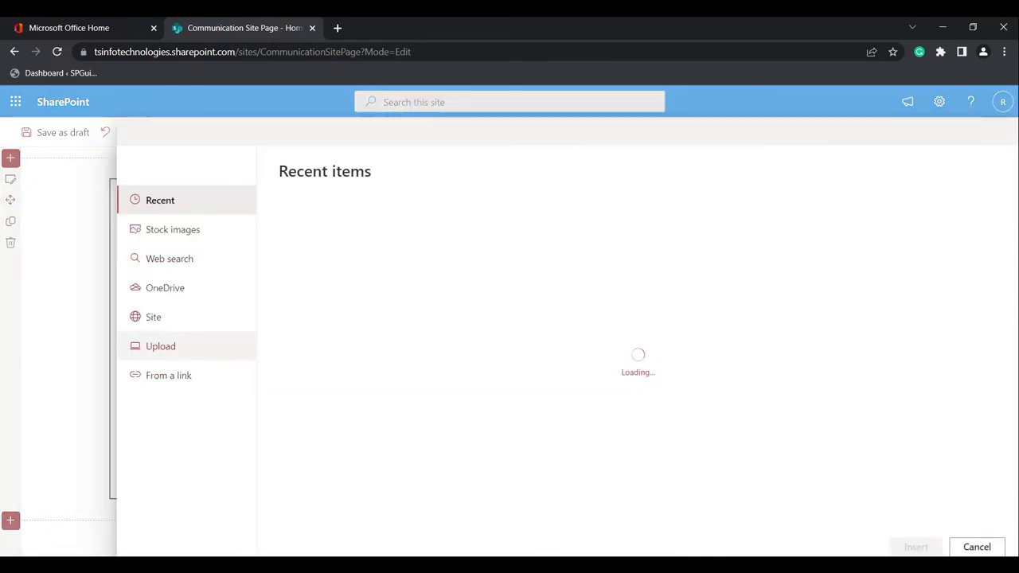
click(160, 347)
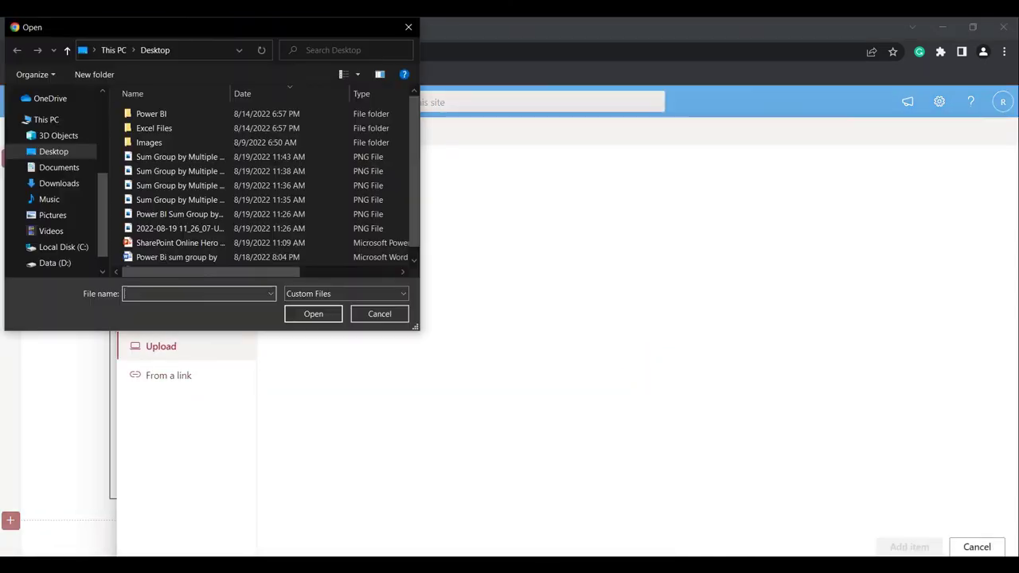
scroll(175, 247, down, 1)
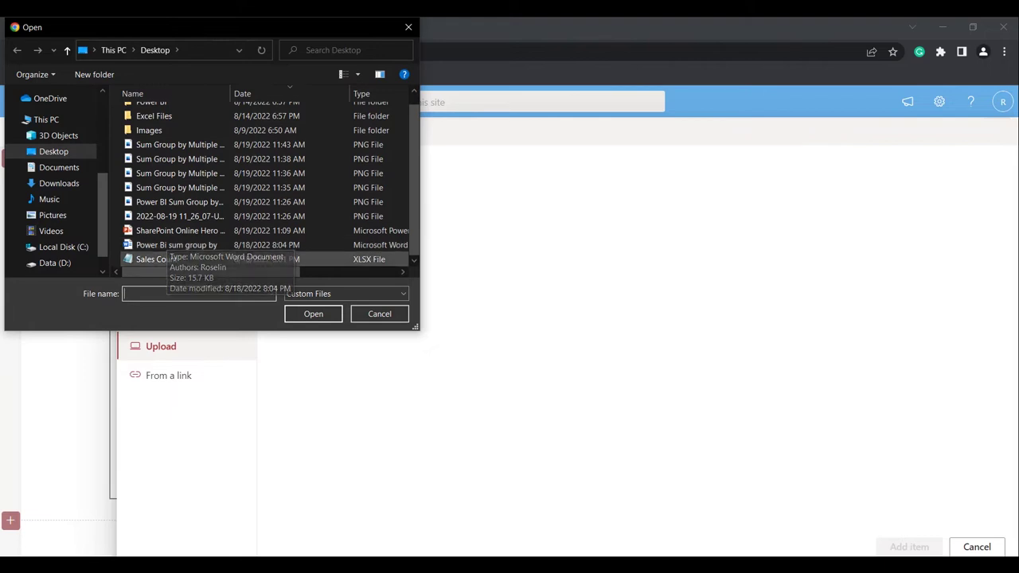
click(177, 245)
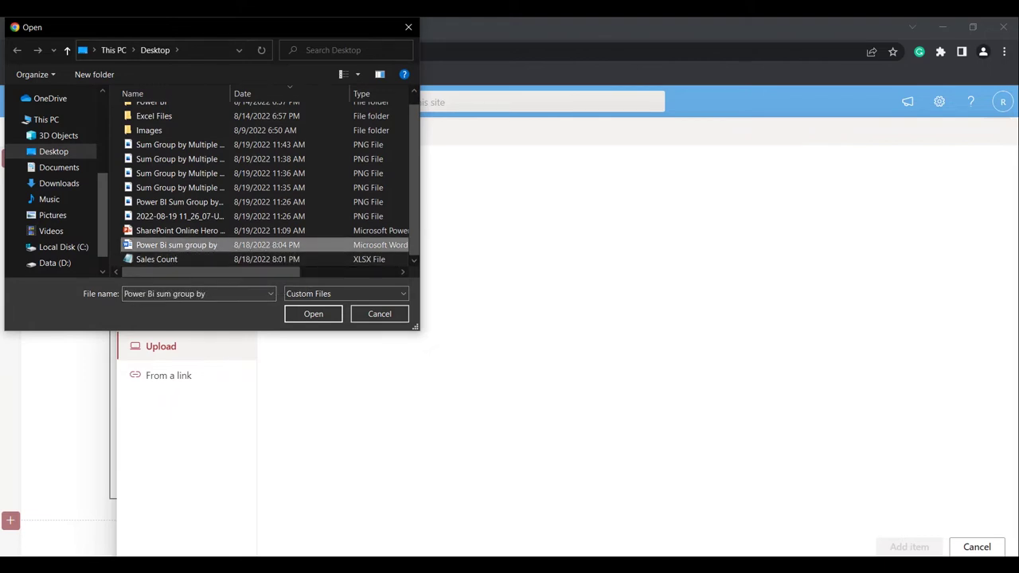
key(Return)
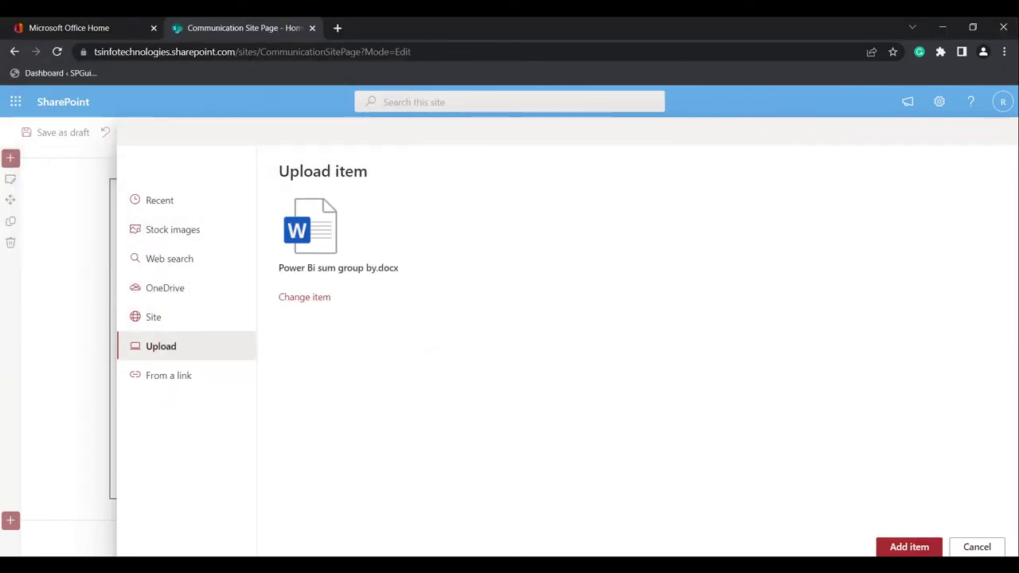
click(910, 547)
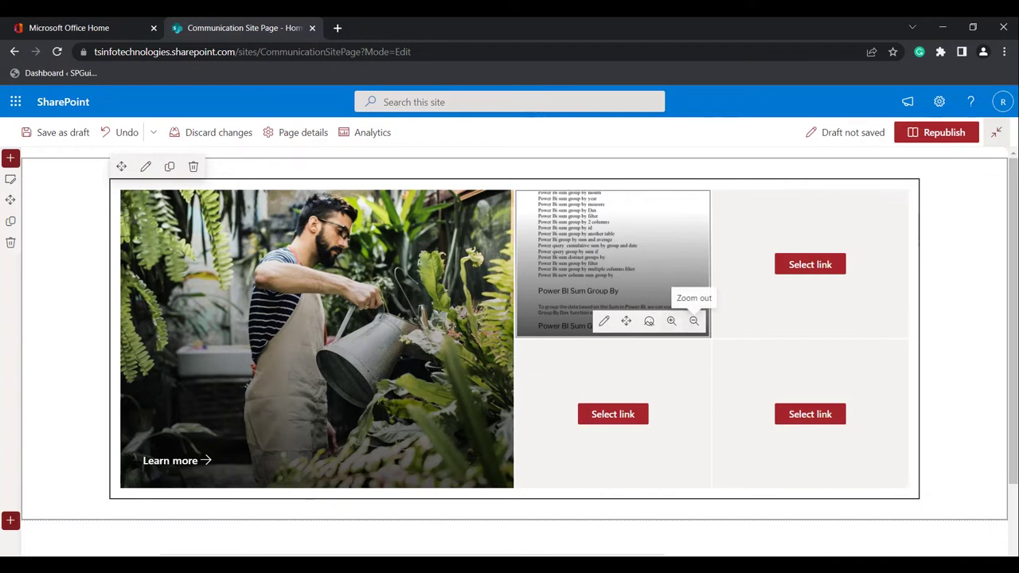
Step: Zoom out the Word document tile's preview and move its focal point toward the tile's upper left
click(671, 320)
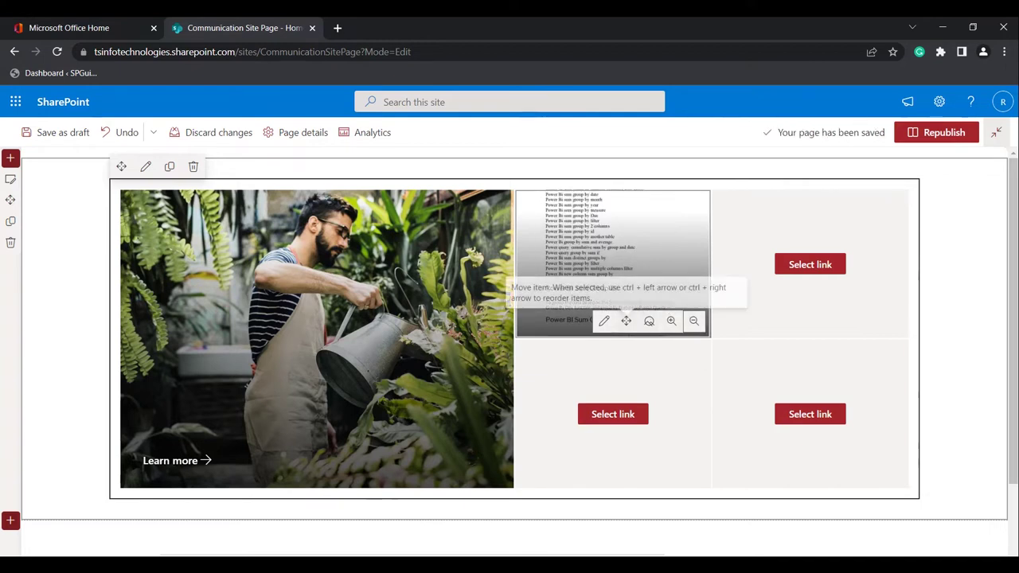
click(649, 321)
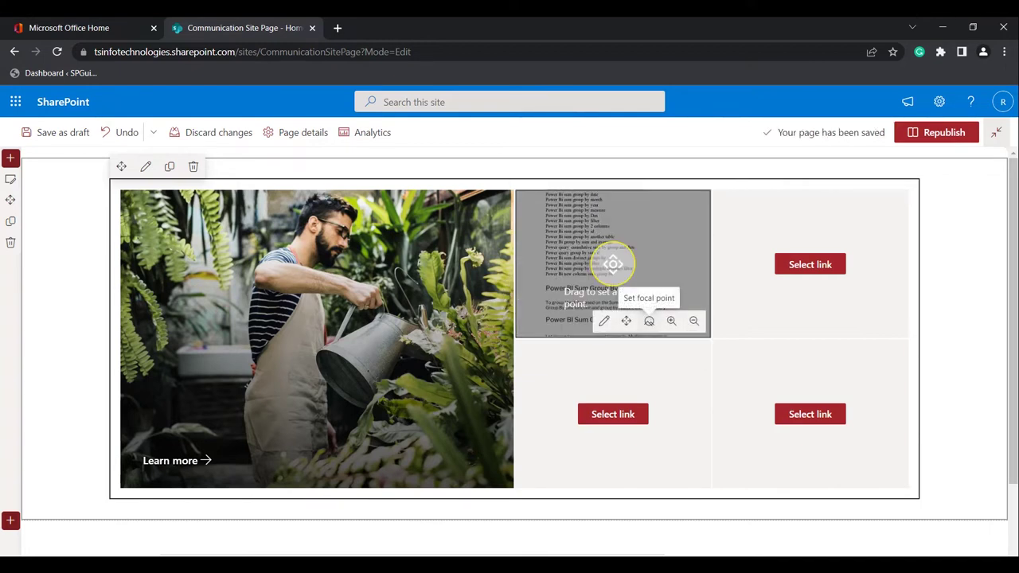
drag(603, 262, 576, 228)
click(649, 321)
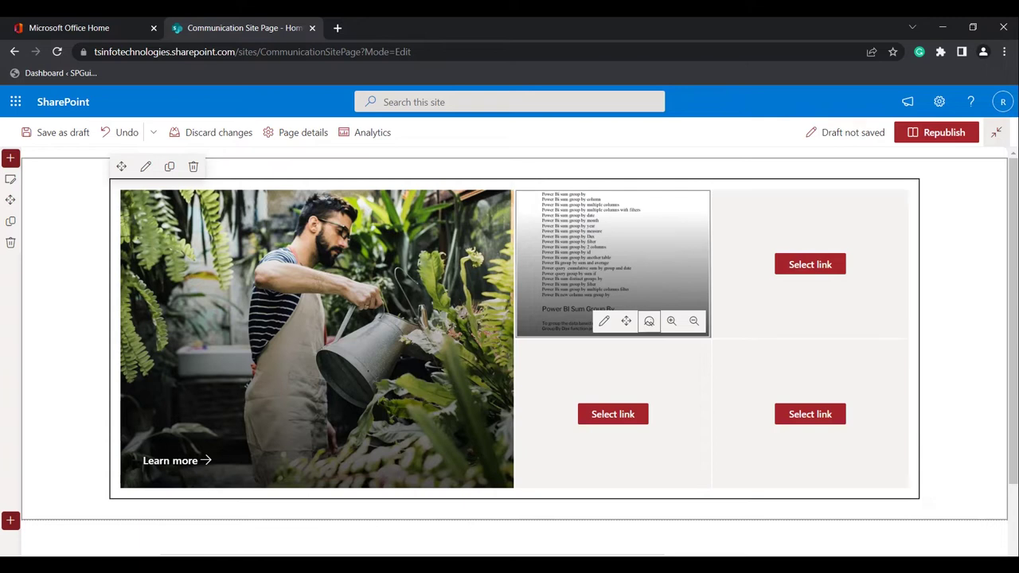
Step: Upload the "SharePoint Online Hero WebPart" presentation from the Desktop to the upper right Hero tile
click(810, 264)
click(160, 346)
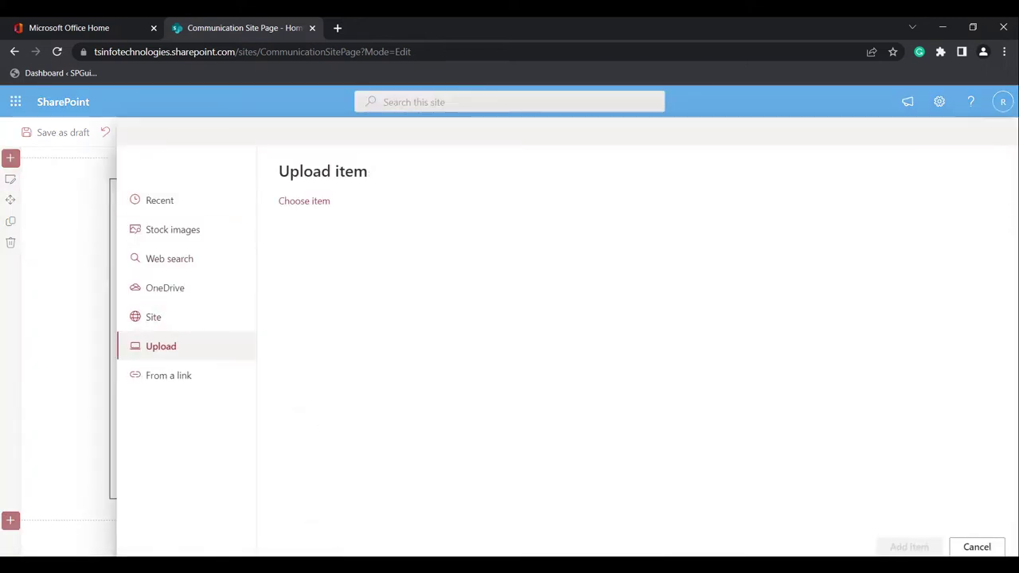
click(302, 198)
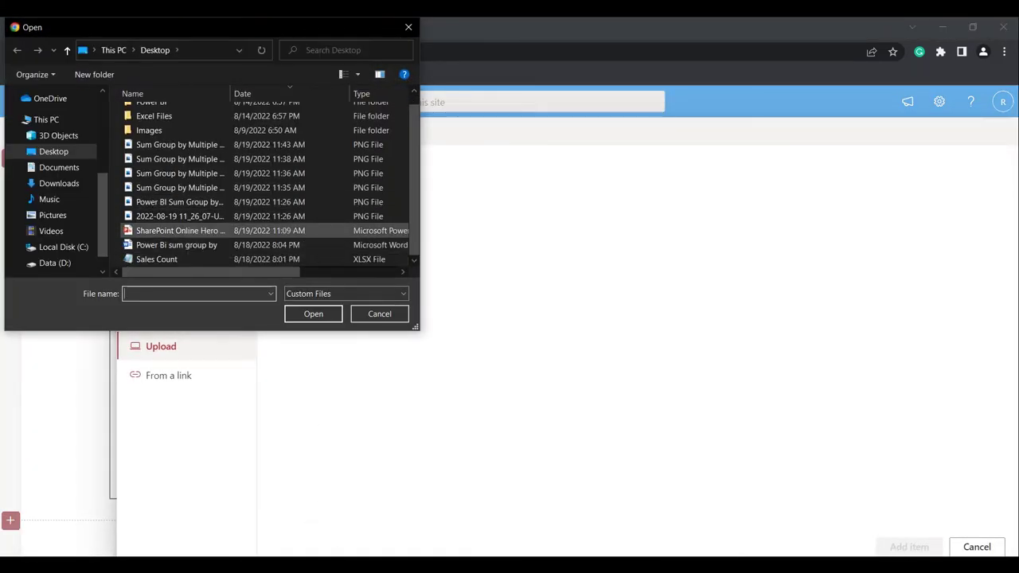
double_click(180, 231)
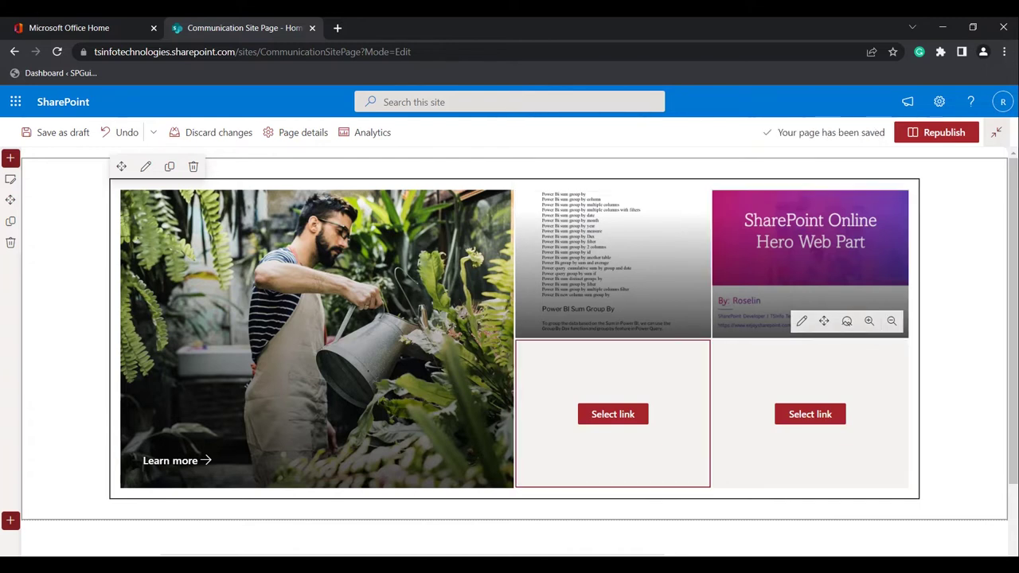
Step: Upload the PDF "Sales - Power BI" from the Downloads folder to the lower middle Hero tile
click(613, 414)
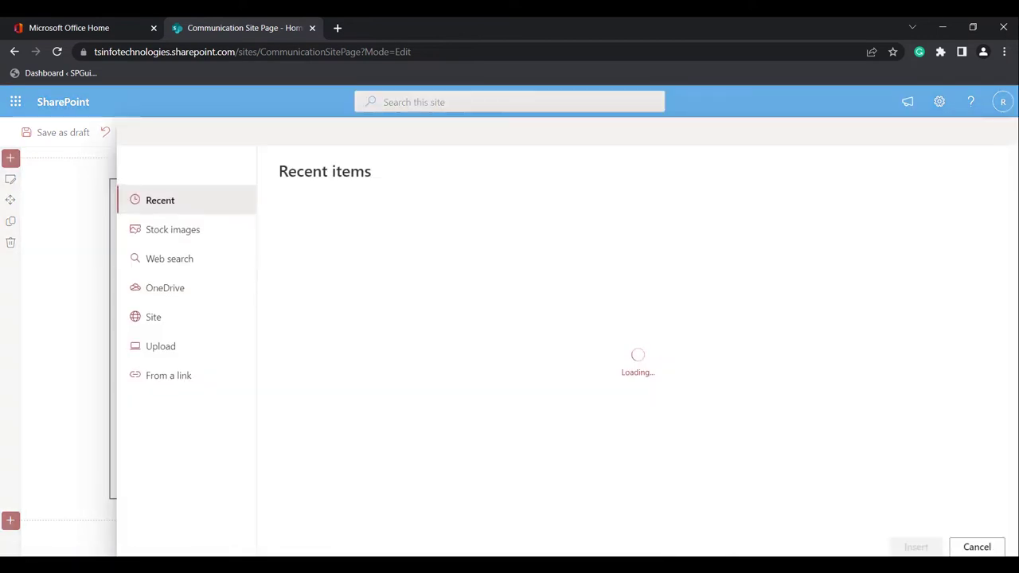
click(160, 347)
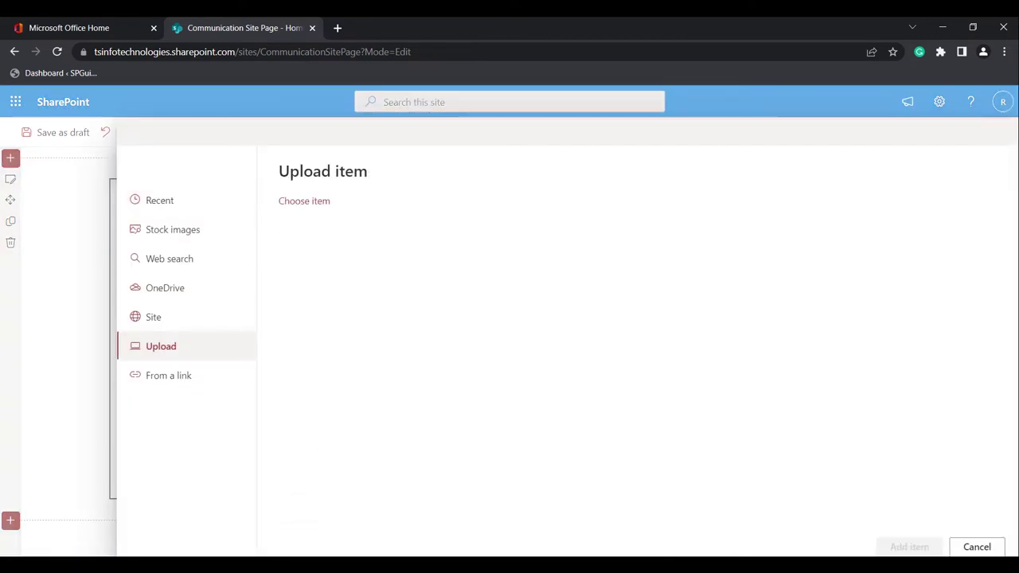
click(303, 200)
scroll(208, 241, down, 1)
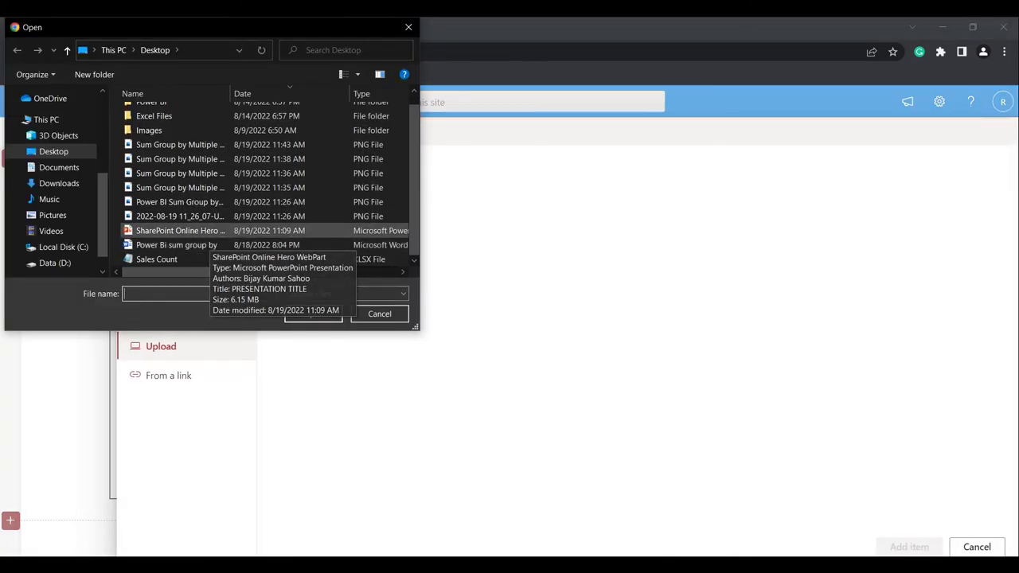
click(59, 183)
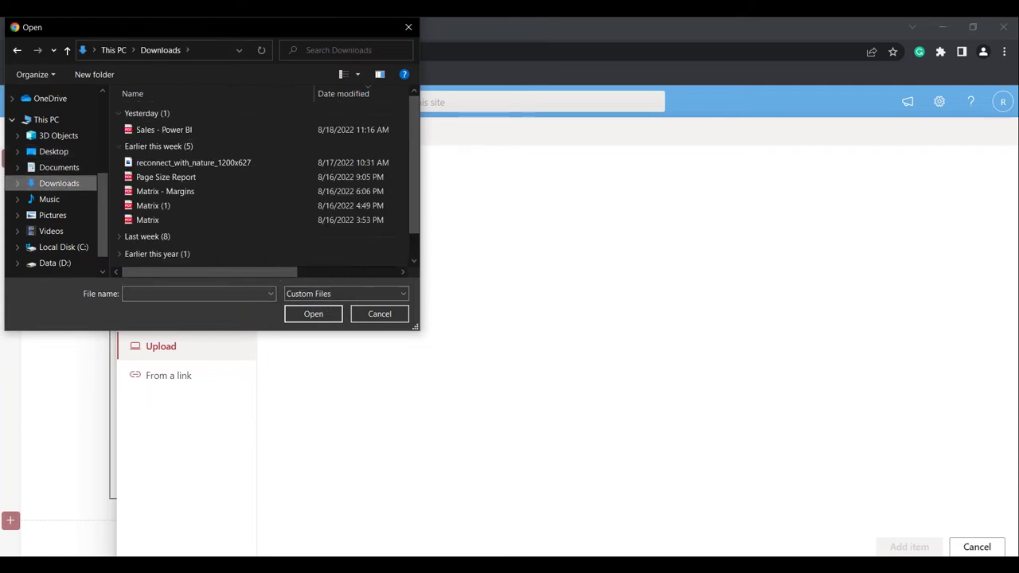
click(164, 130)
click(313, 314)
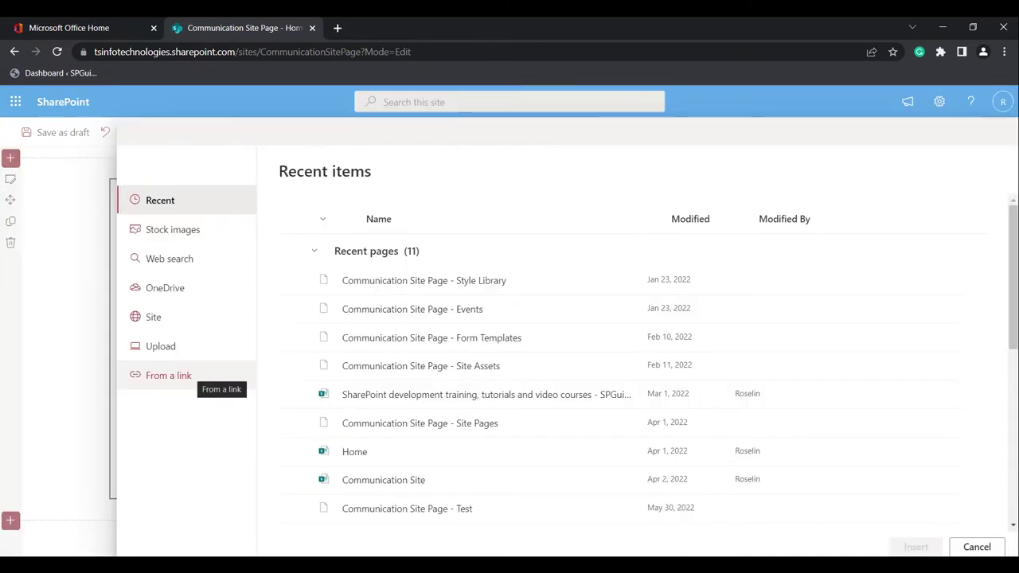
Step: Fill the lower right Hero tile with the picture of a tree over water at dusk
click(169, 375)
click(478, 258)
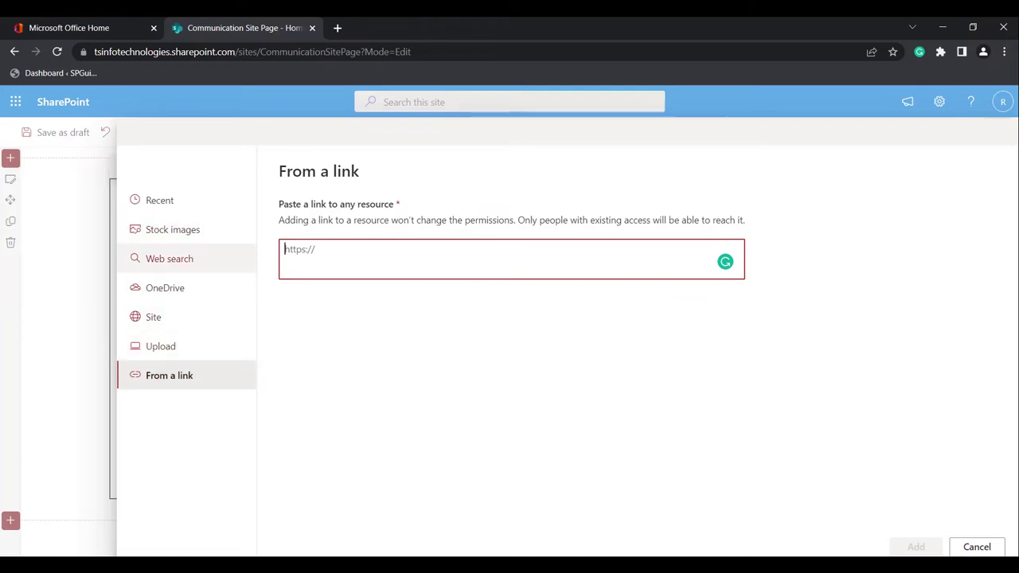
click(153, 317)
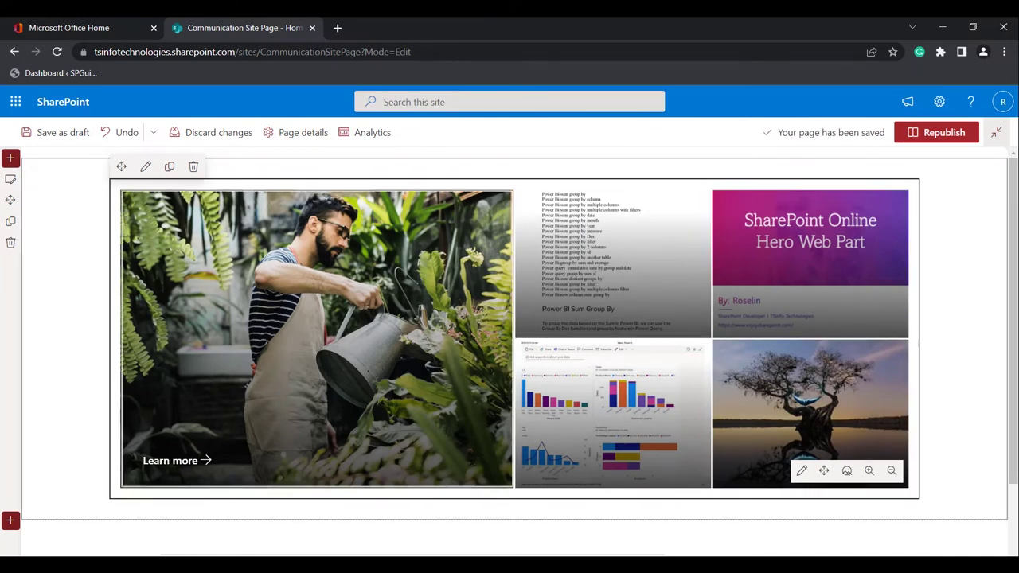
Step: Open the Hero web part's properties and try the one, two, three and four tile layouts, ending on Five tiles
click(146, 167)
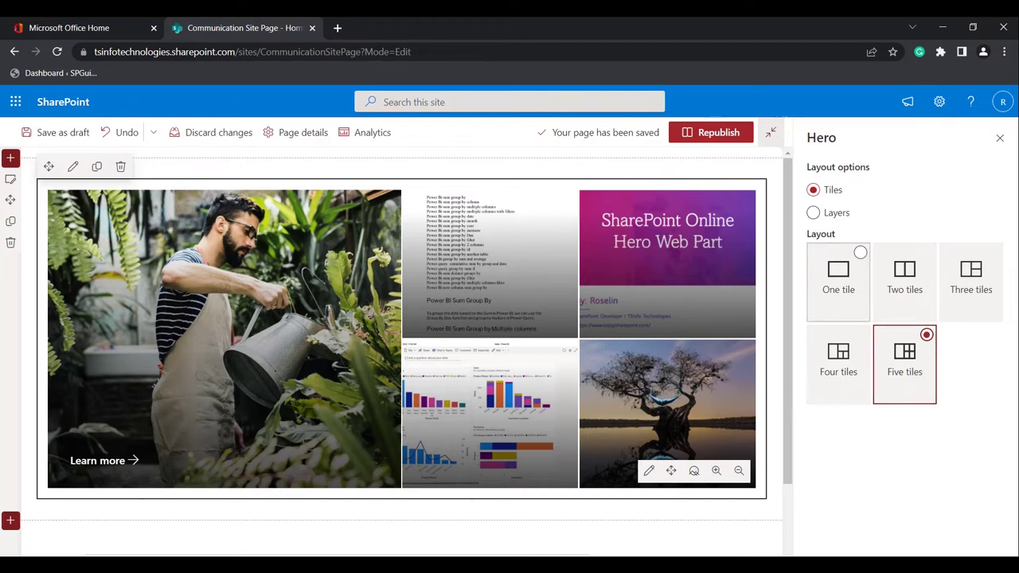
click(839, 279)
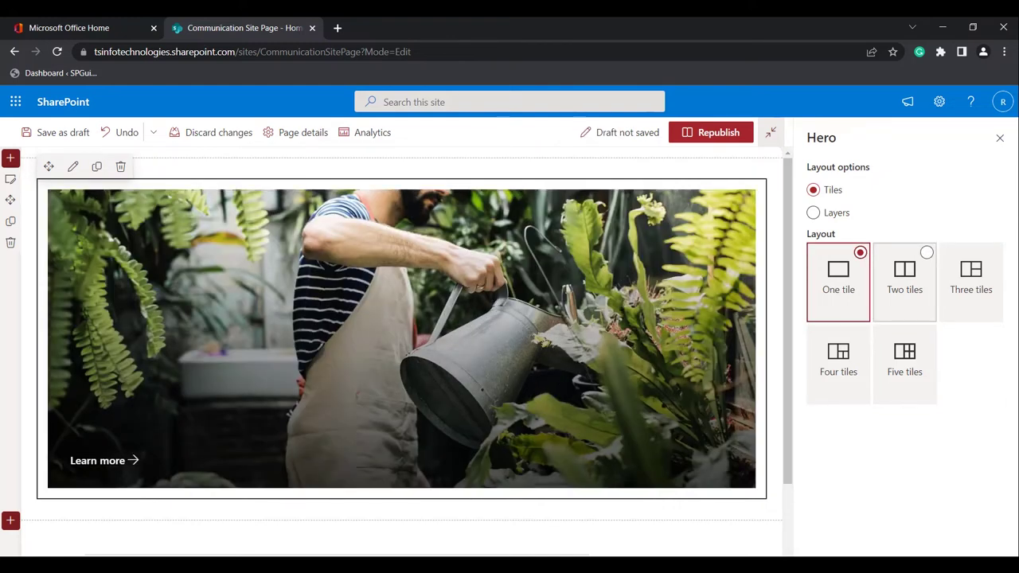
click(904, 279)
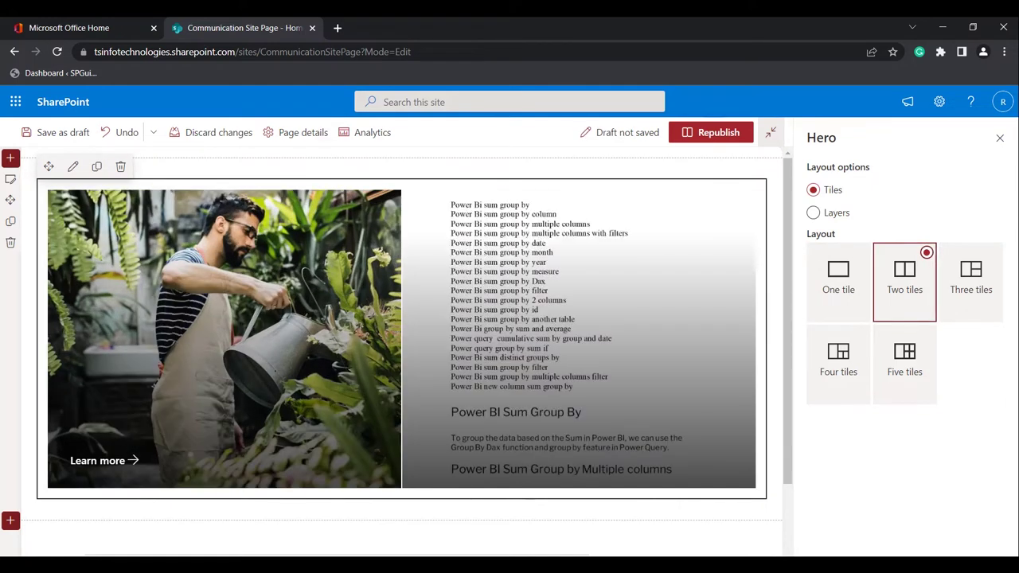
click(971, 278)
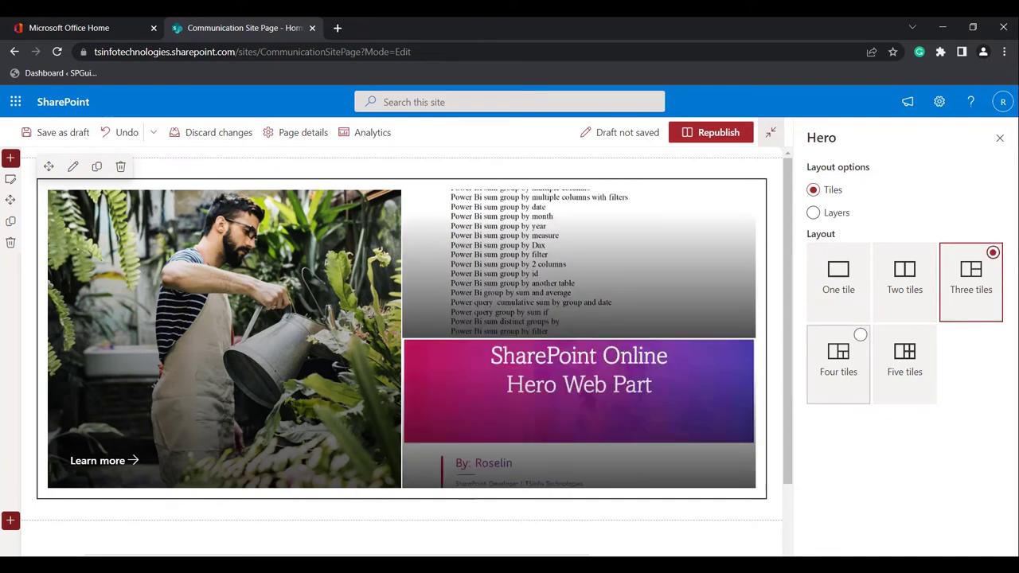
click(838, 358)
click(904, 358)
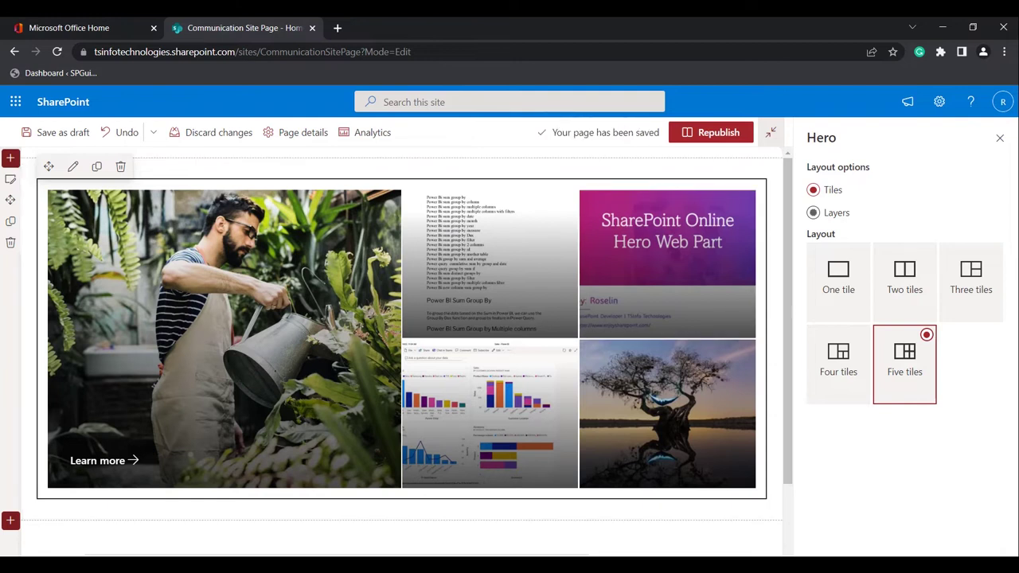
Step: Switch the Hero web part's layout option to Layers and look through all of its layers
click(813, 212)
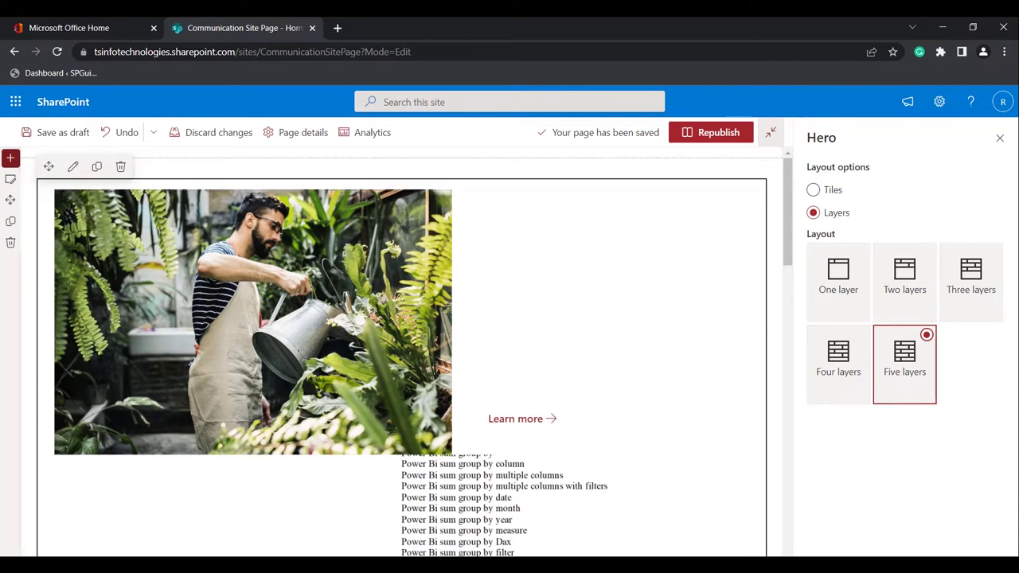
scroll(402, 350, down, 10)
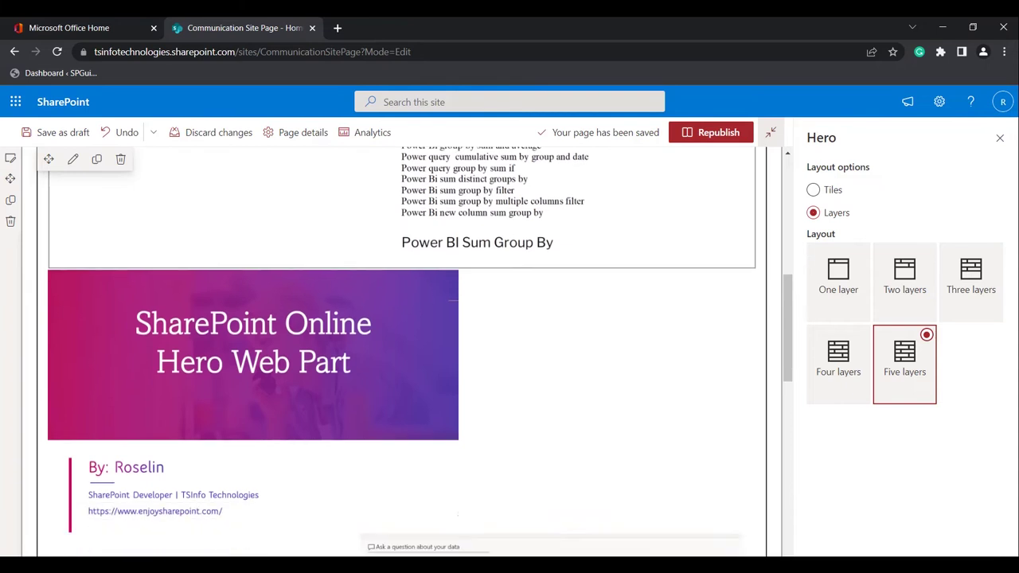
scroll(402, 350, down, 3)
scroll(399, 350, up, 15)
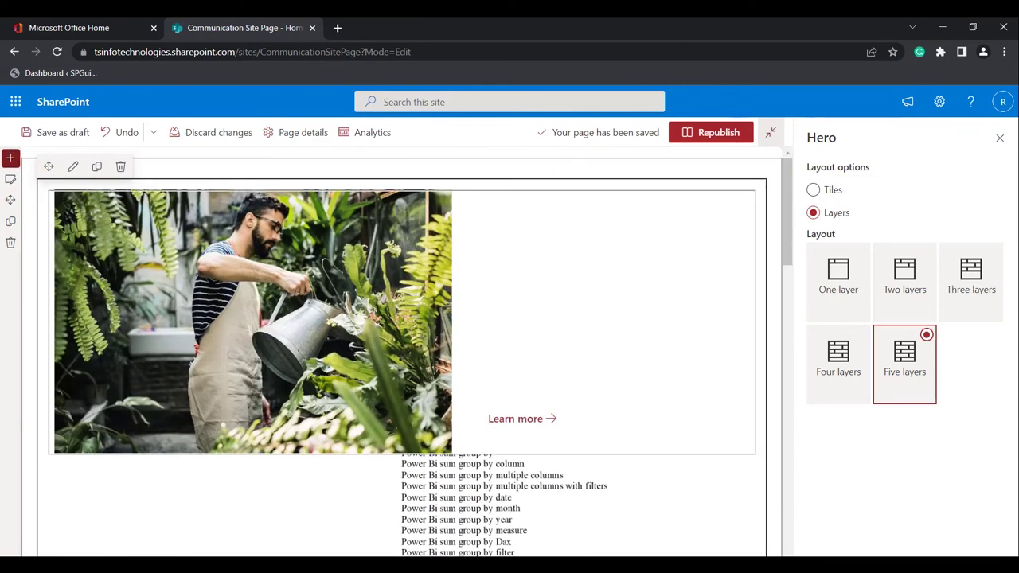
scroll(398, 351, down, 3)
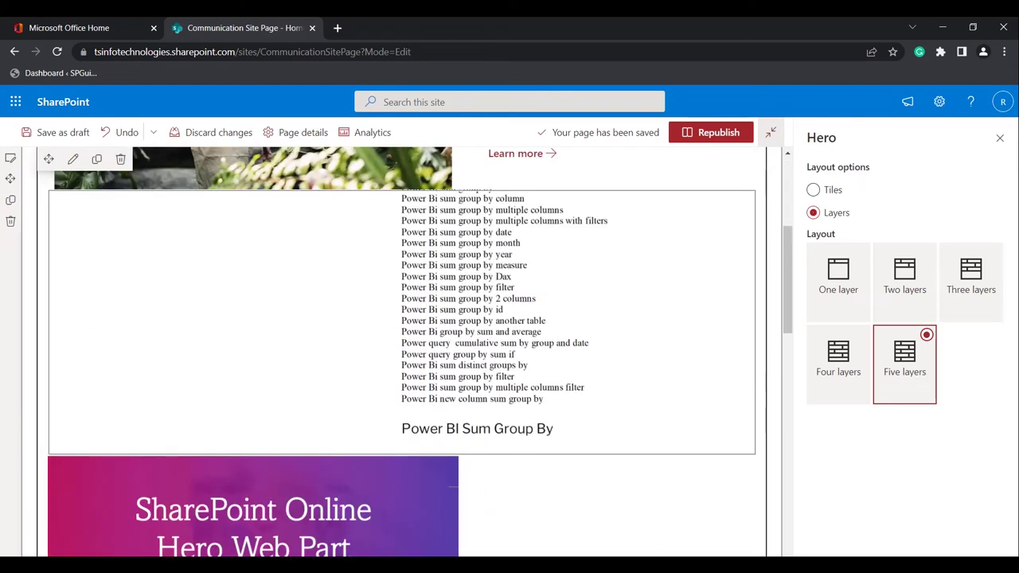
scroll(398, 350, down, 3)
scroll(399, 351, down, 3)
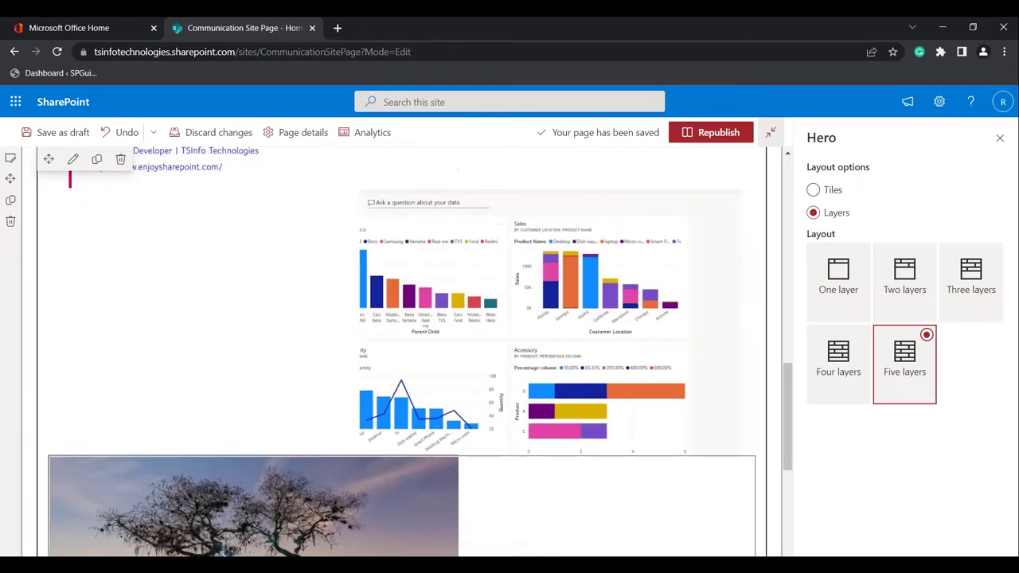
scroll(399, 351, up, 4)
scroll(398, 350, up, 5)
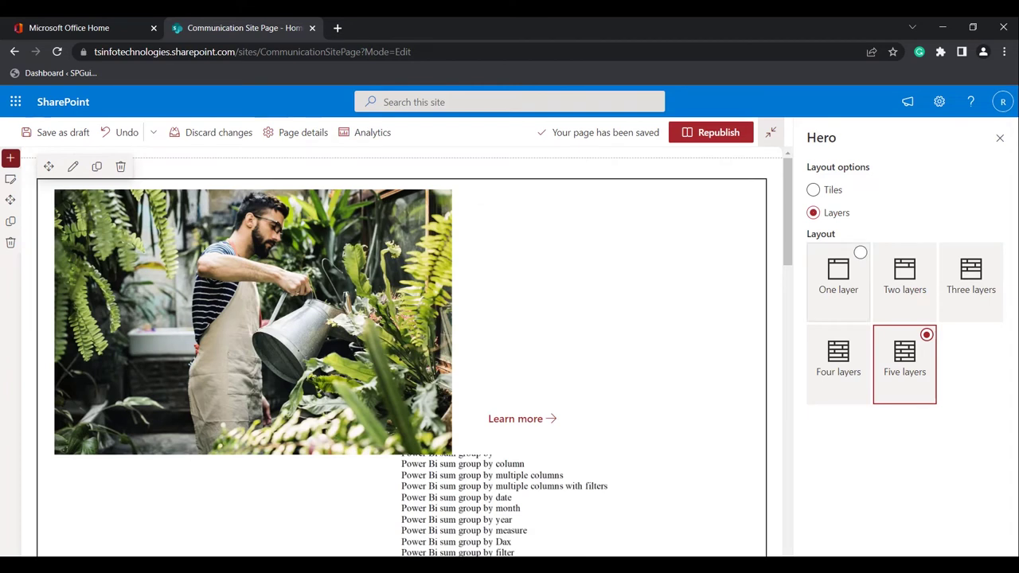
Step: Try the one, two, three and four layer layouts of the Hero web part, ending on Five layers
click(838, 282)
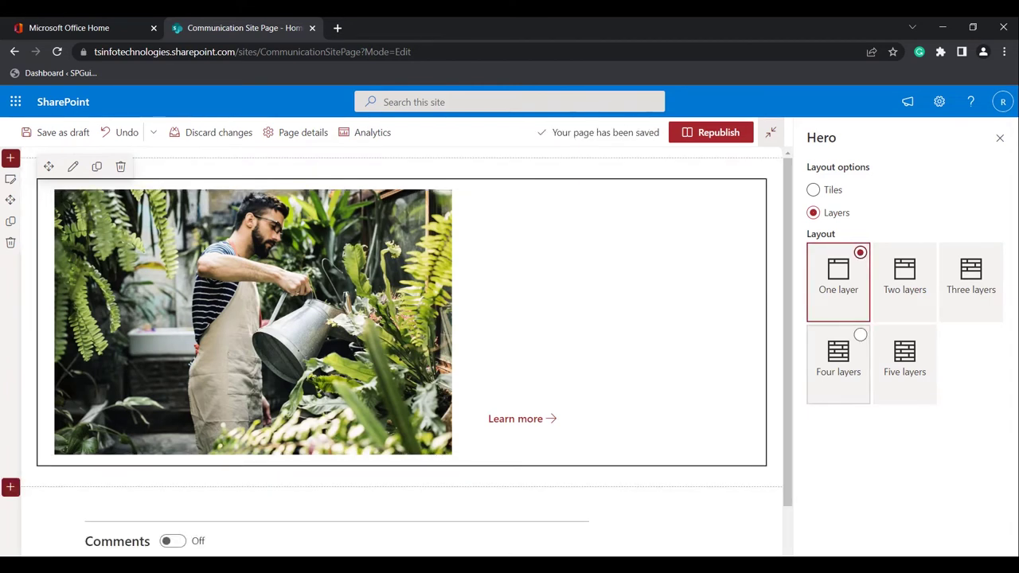
click(905, 279)
scroll(398, 294, down, 3)
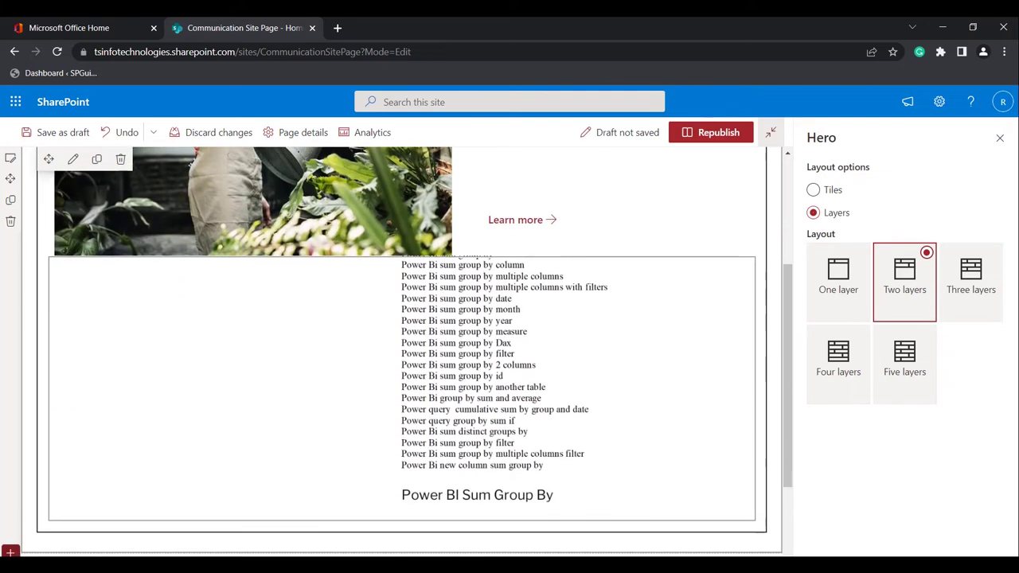
scroll(398, 294, up, 4)
scroll(398, 294, down, 4)
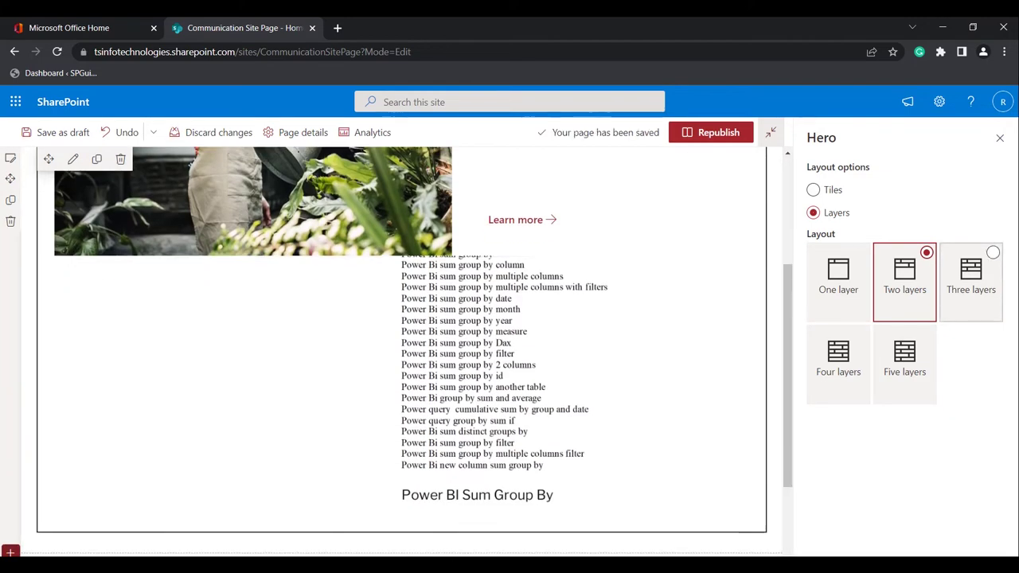
click(971, 281)
scroll(477, 350, down, 5)
click(839, 363)
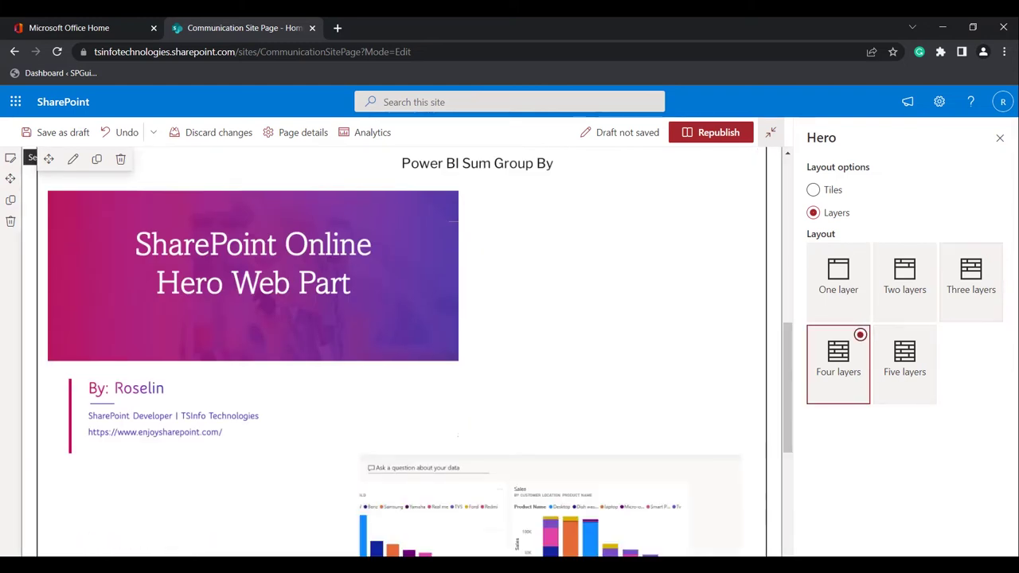
click(904, 362)
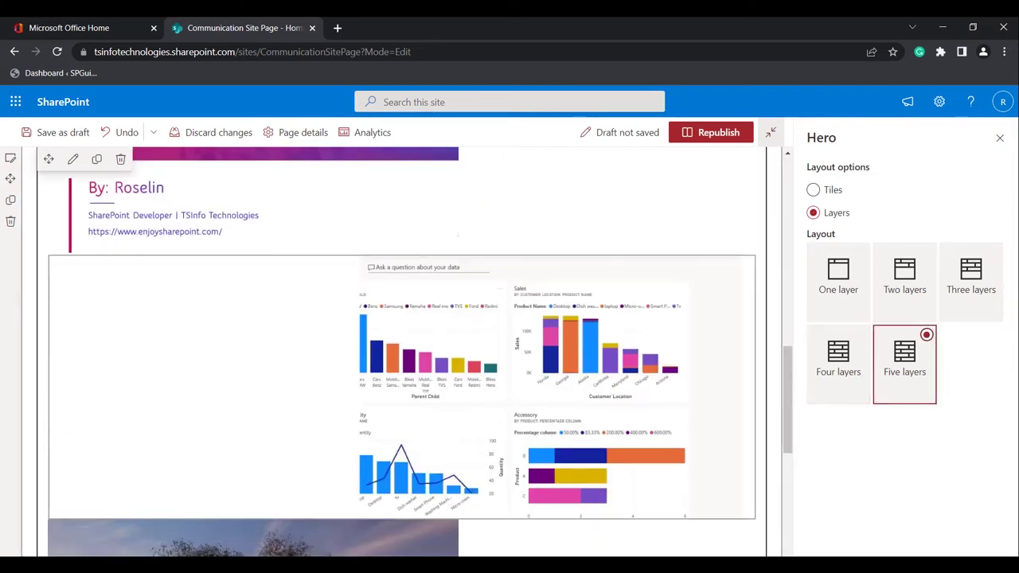
scroll(478, 350, down, 4)
scroll(477, 350, up, 10)
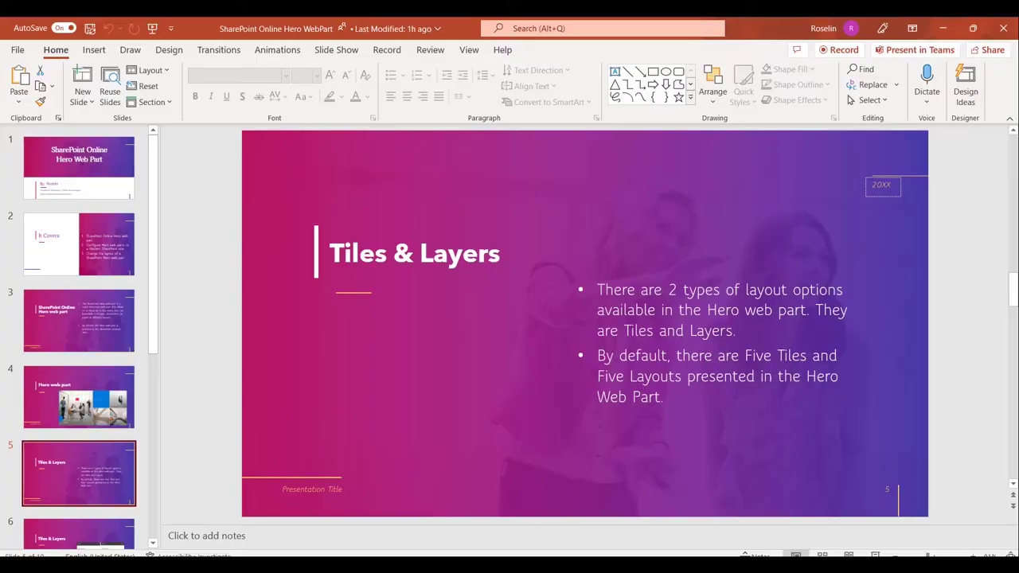
Step: Switch to the PowerPoint presentation and view slides 5 to 7 as a slide show, then exit it
key(shift+F5)
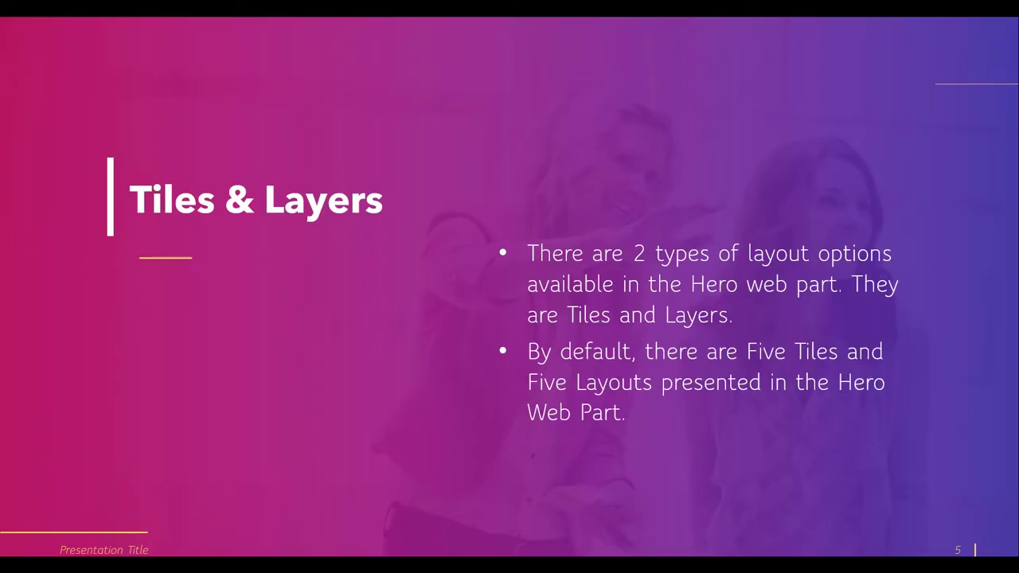
key(Right)
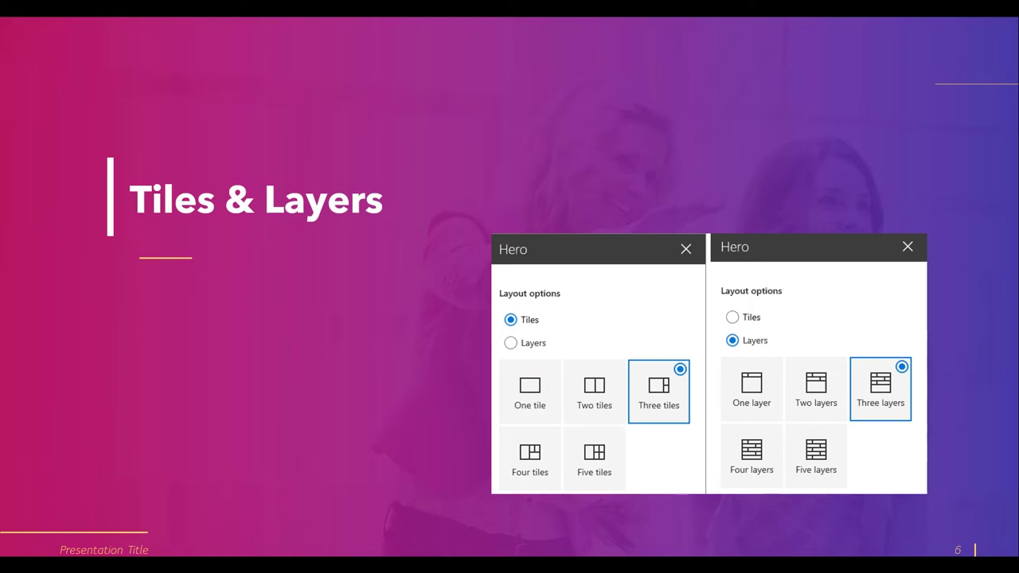
key(Right)
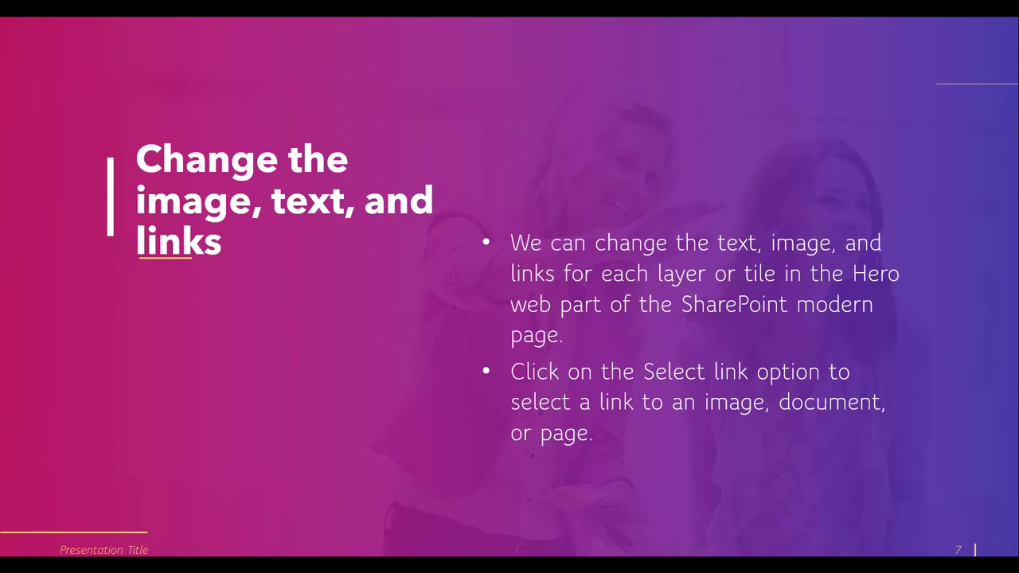
key(Escape)
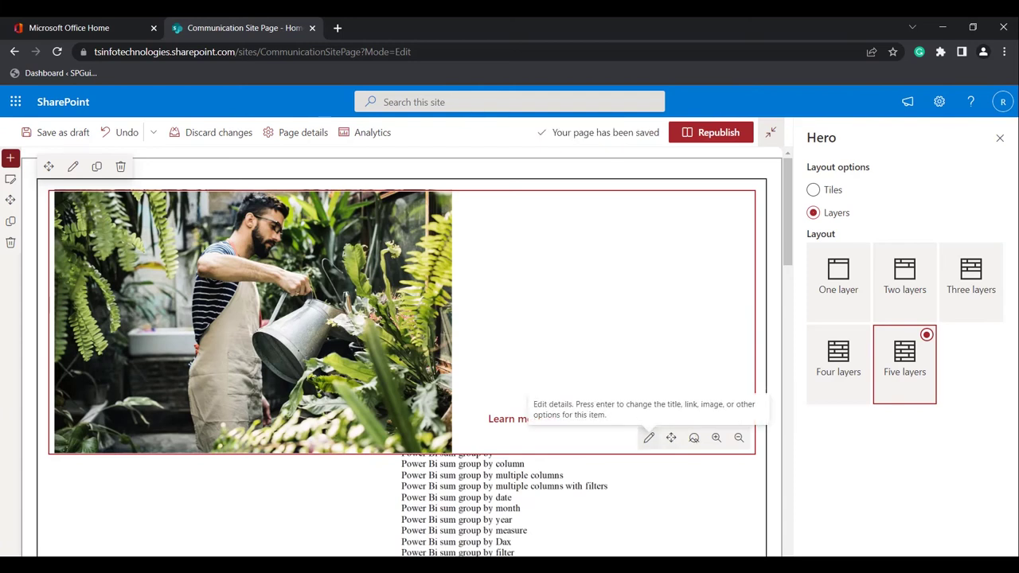
Step: Replace the first Hero layer's linked image with the stock image of a golf ball on a tee
click(649, 437)
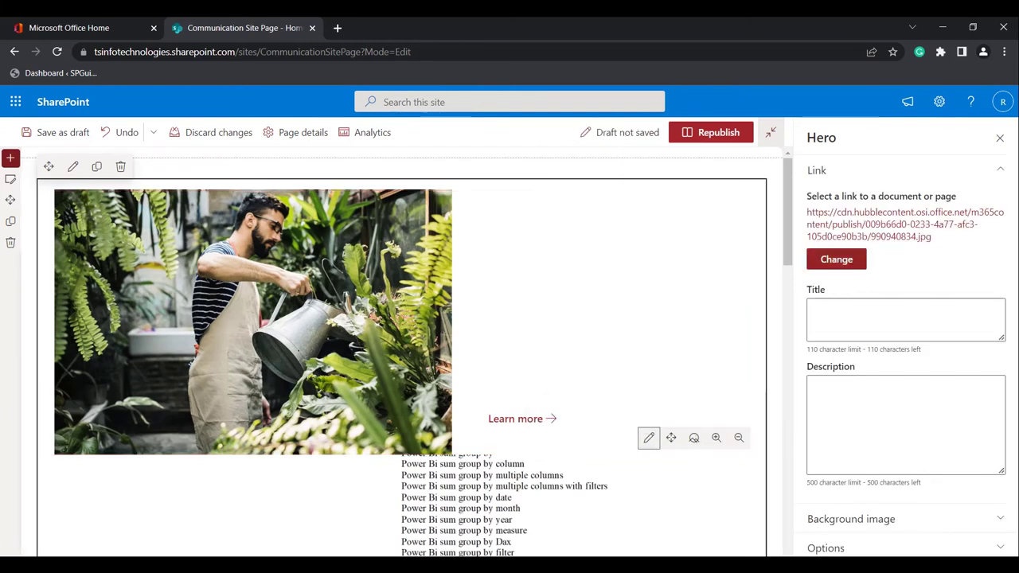
click(836, 259)
click(173, 230)
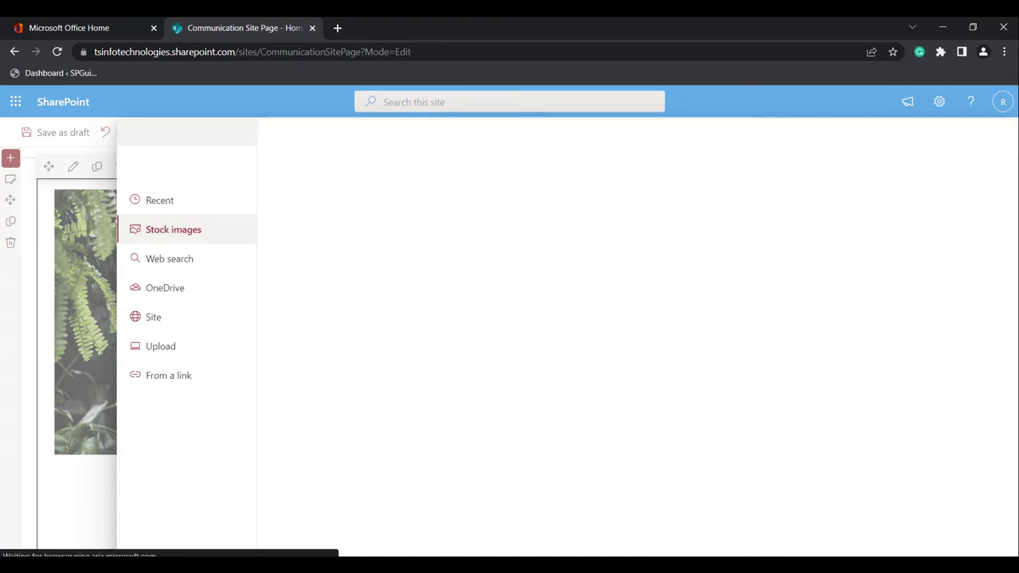
click(653, 286)
click(866, 541)
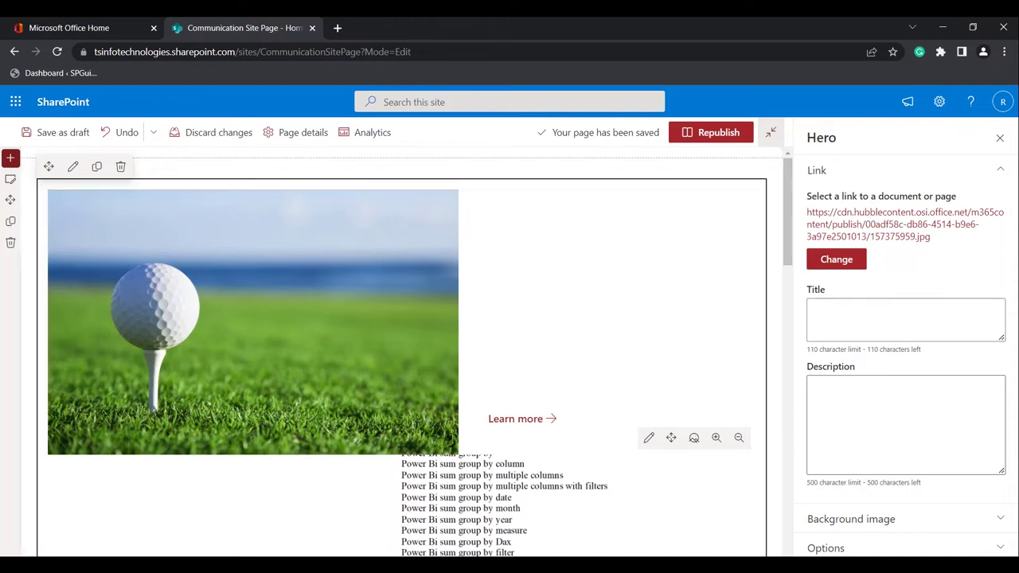
Step: Set the first Hero layer's title to "Nature" and leave its description empty
click(876, 319)
text(N)
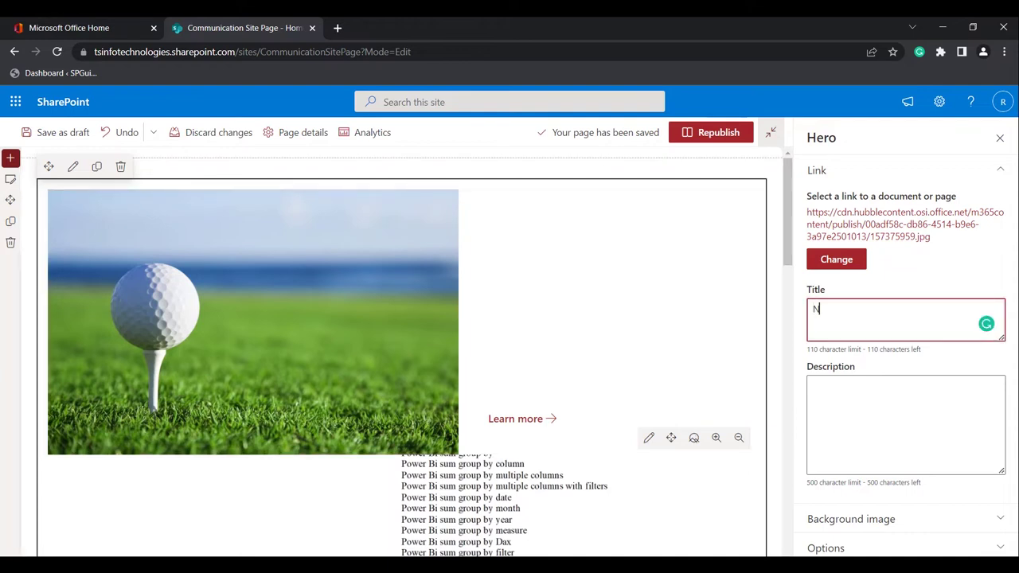
text(ature)
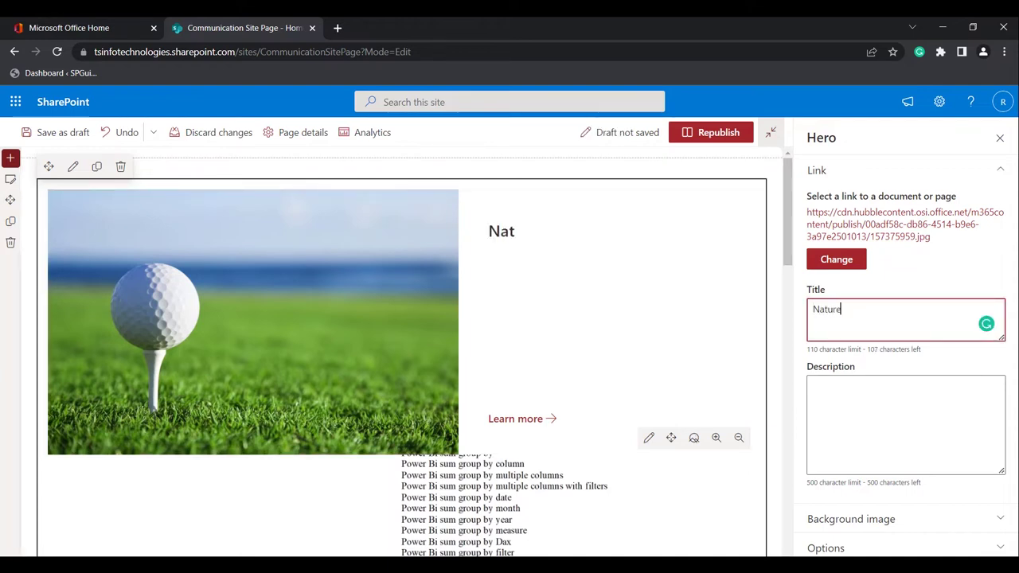
click(876, 406)
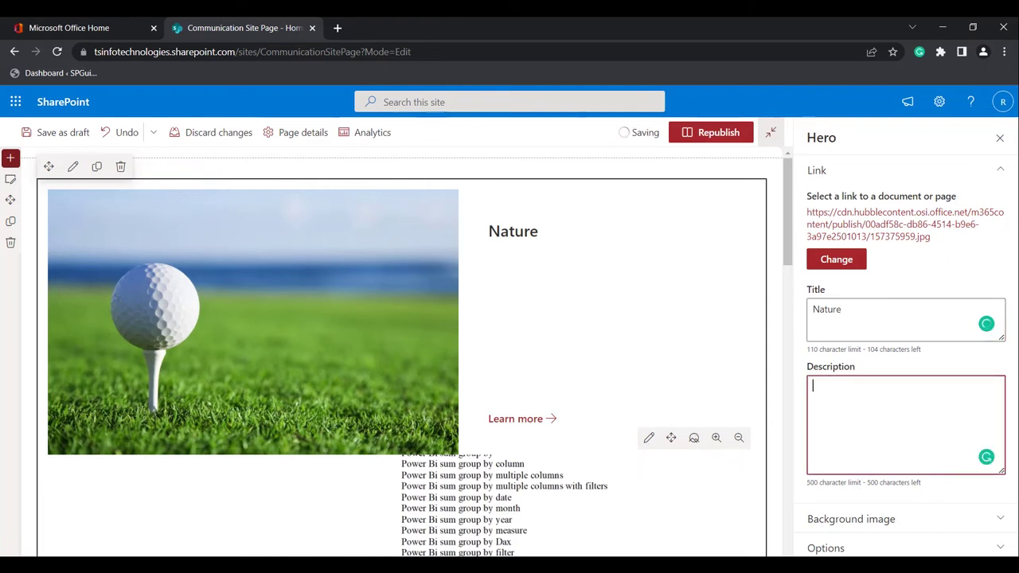
Step: Try the Custom image background for the first Hero layer and switch back to Auto-selected image
click(900, 519)
scroll(906, 356, down, 3)
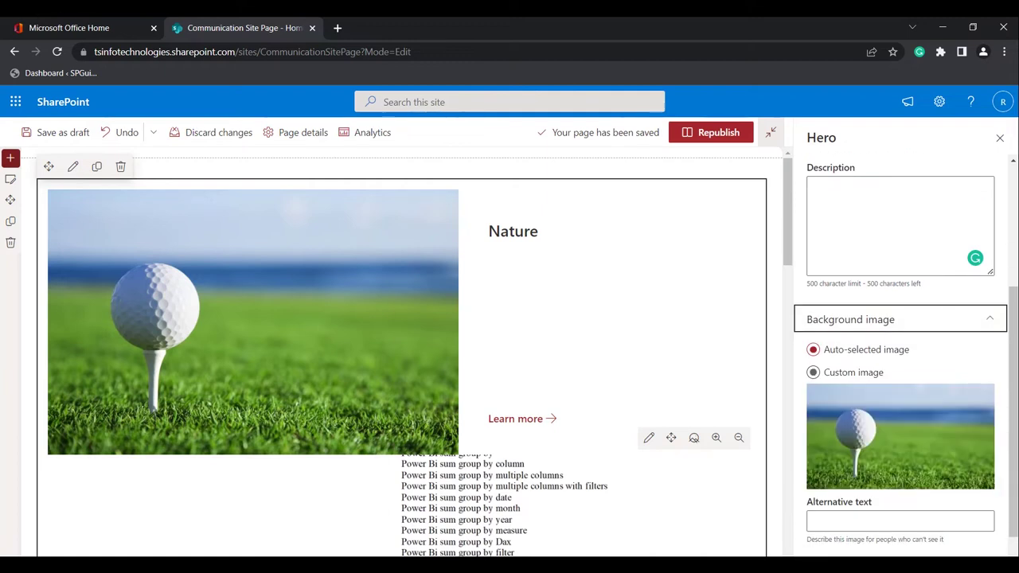
click(813, 372)
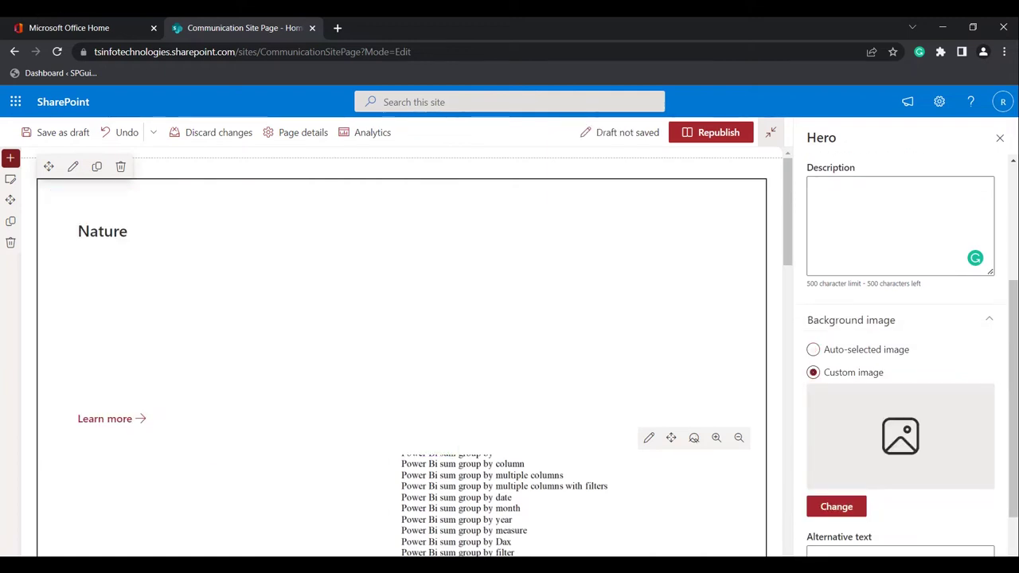
click(813, 349)
scroll(813, 349, down, 1)
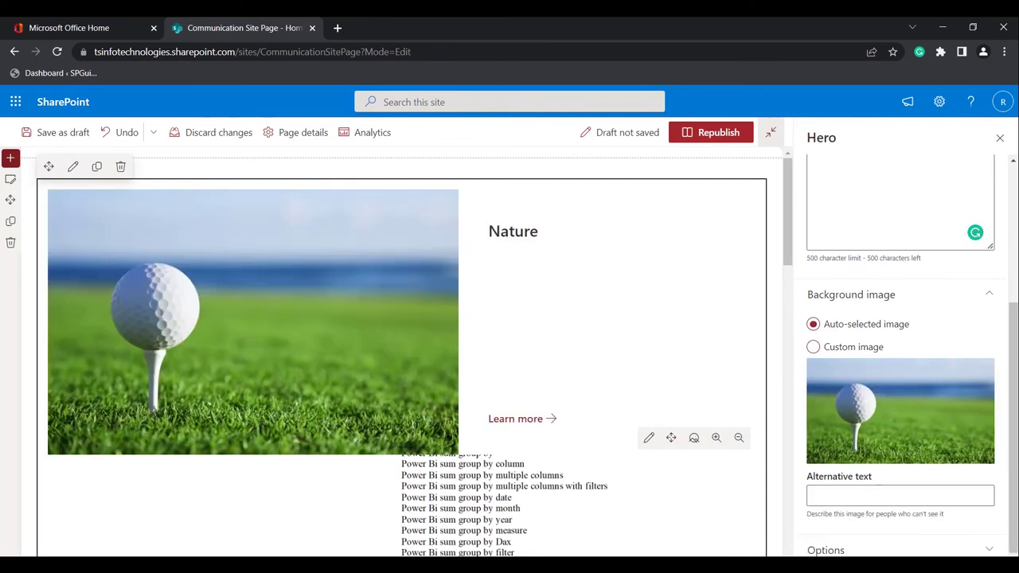
click(851, 295)
Step: In the first Hero layer's options, try showing the topic heading with the text "Nature" and turn the heading off again
click(826, 548)
scroll(825, 478, down, 3)
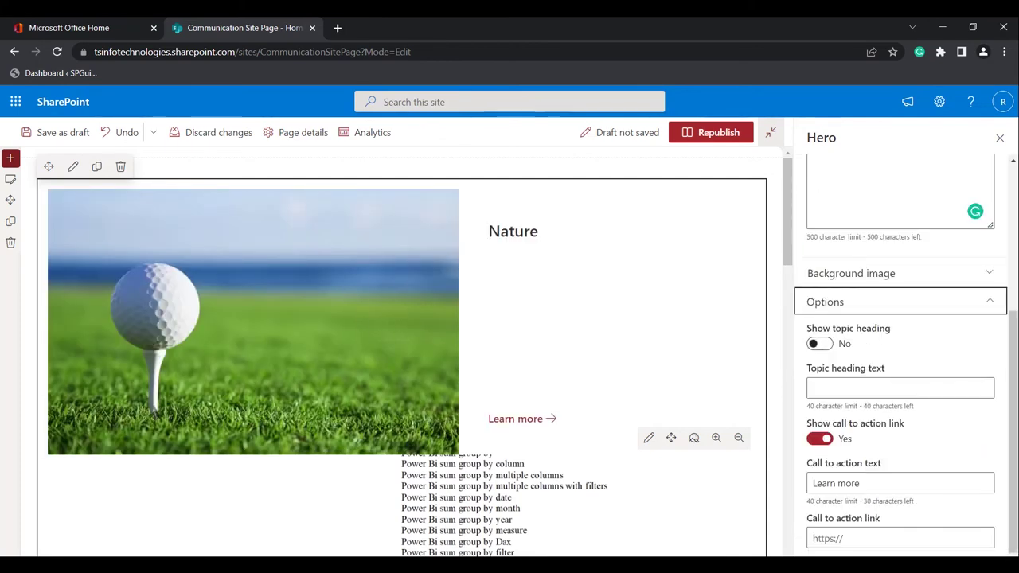
click(820, 344)
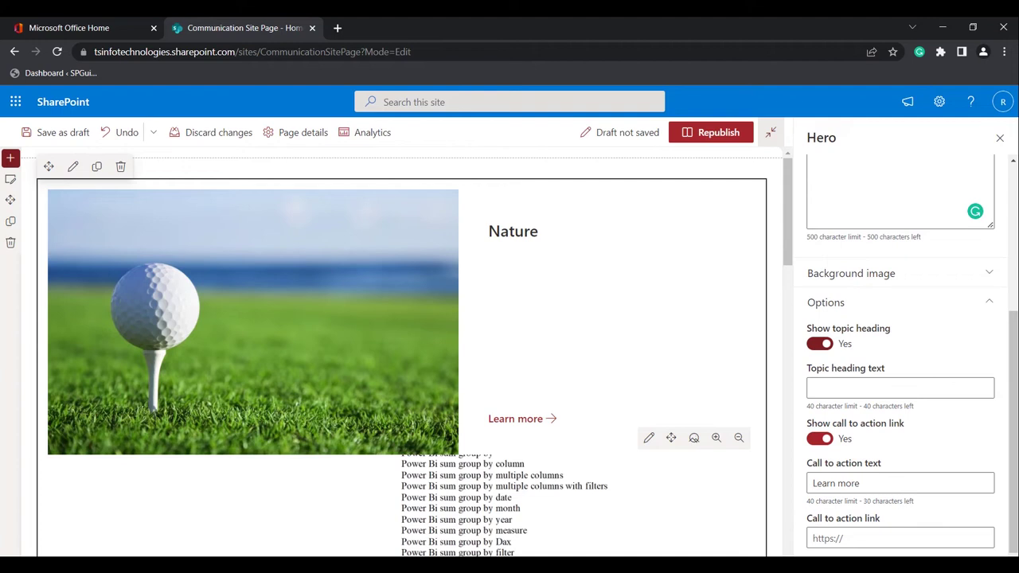
click(899, 389)
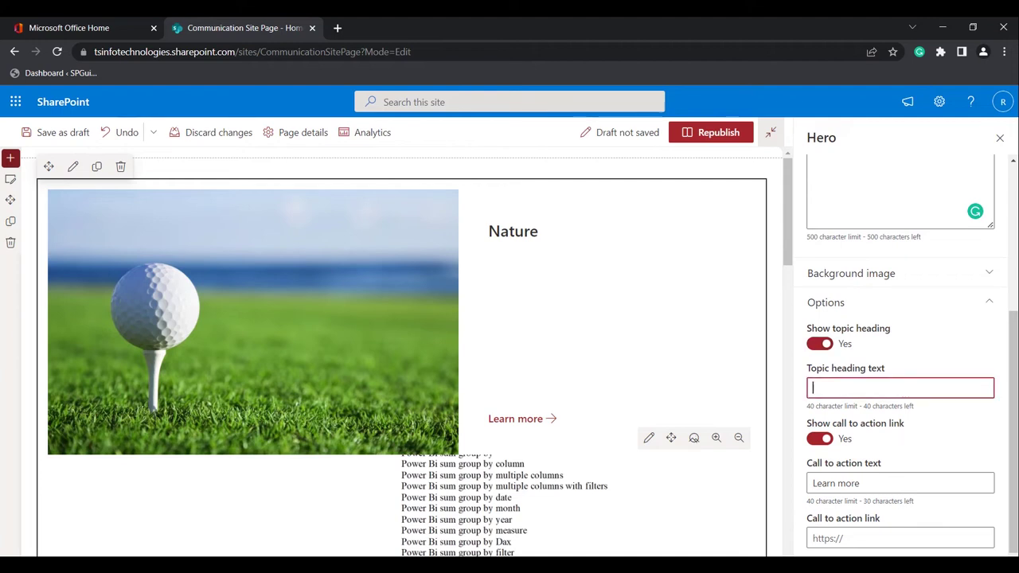
text(Nature)
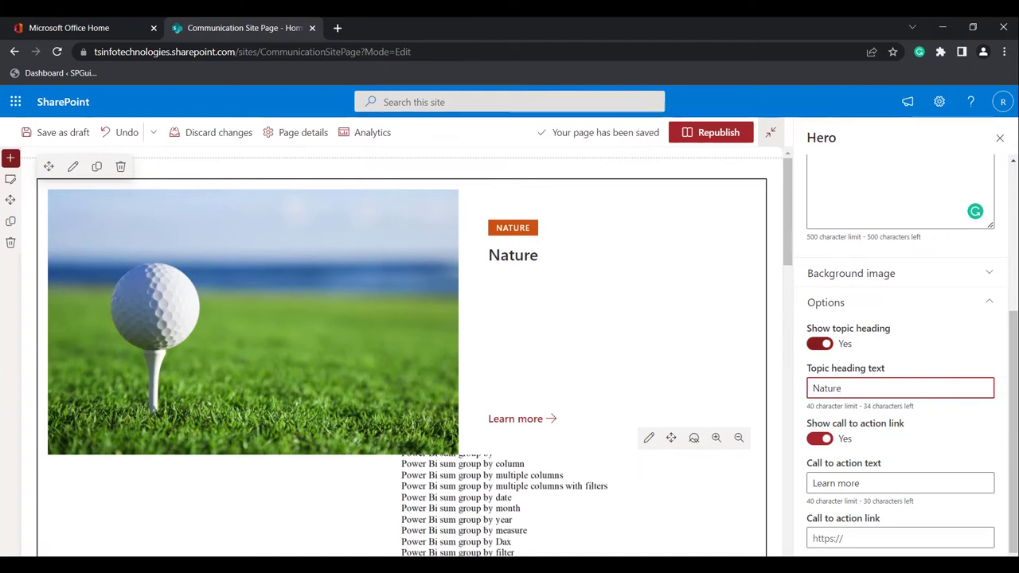
click(820, 344)
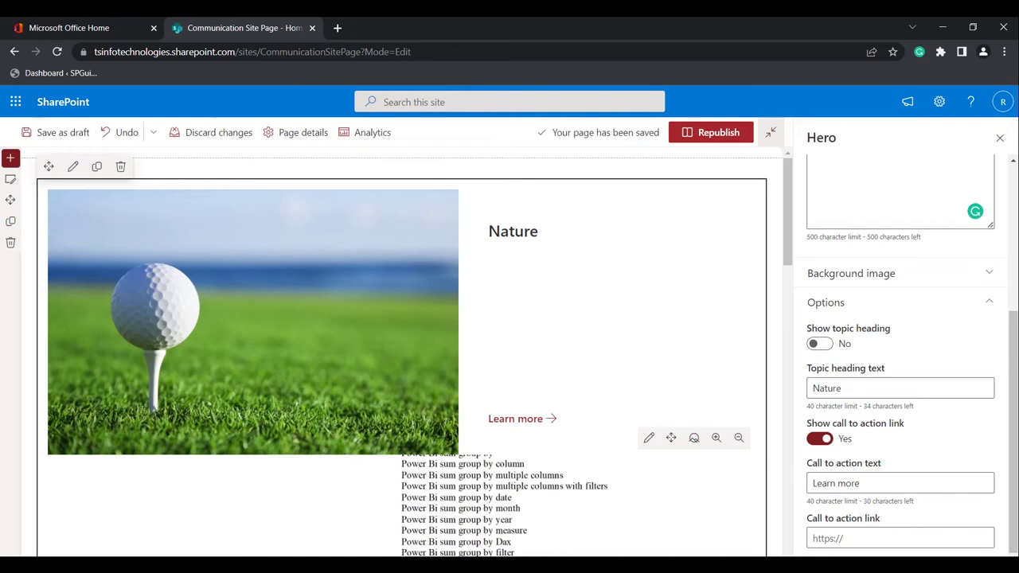
Step: Toggle the layer's call to action link off and on, and set its text to "Navigate to External URL"
click(820, 439)
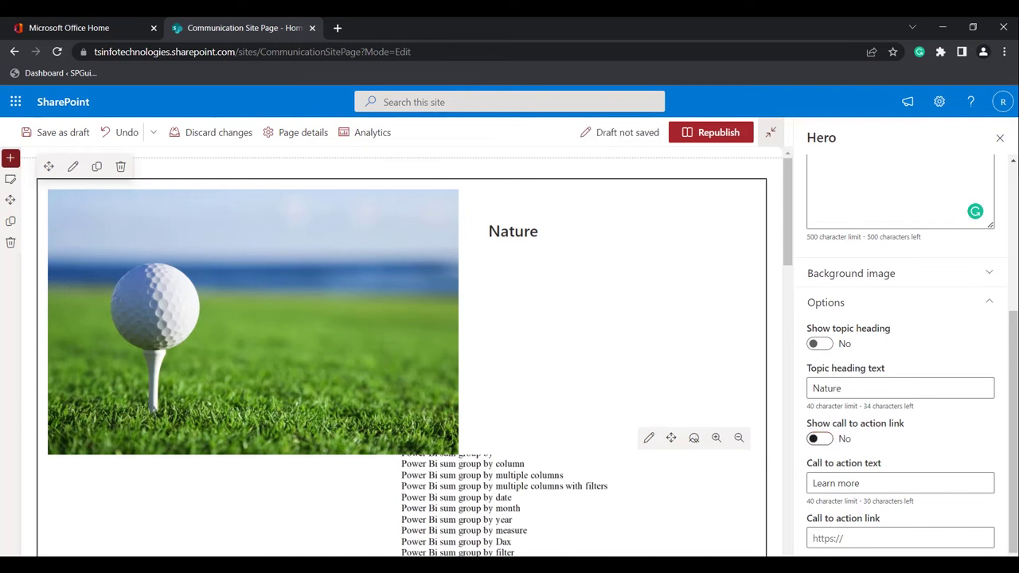
click(820, 438)
key(Tab)
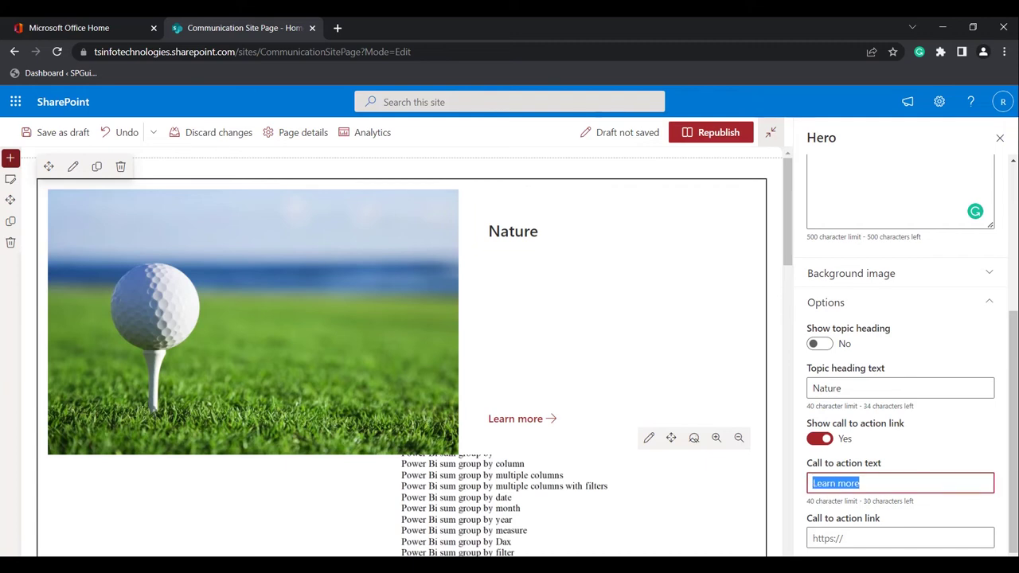
text(Na)
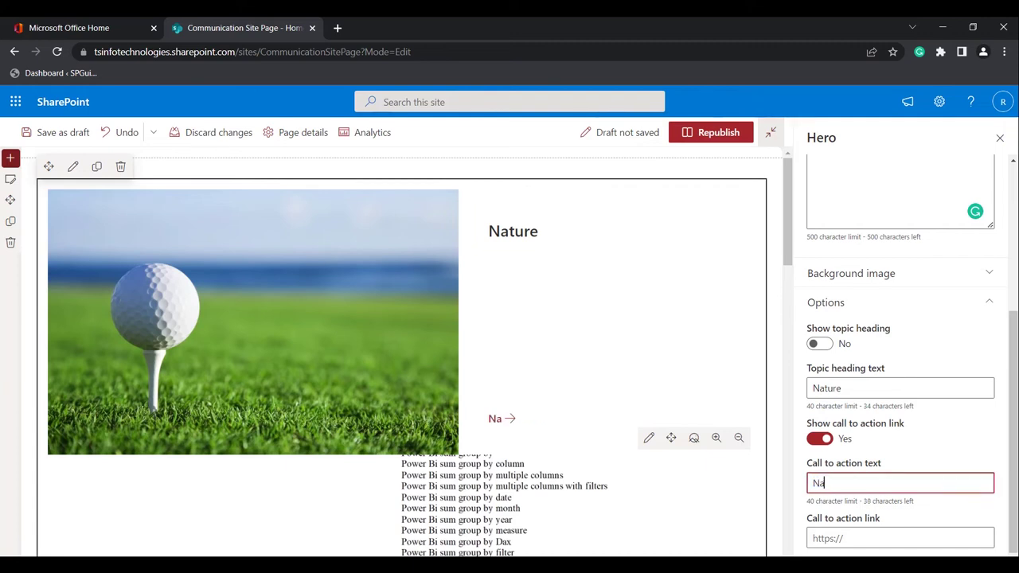
text(vigate to )
text(External UR)
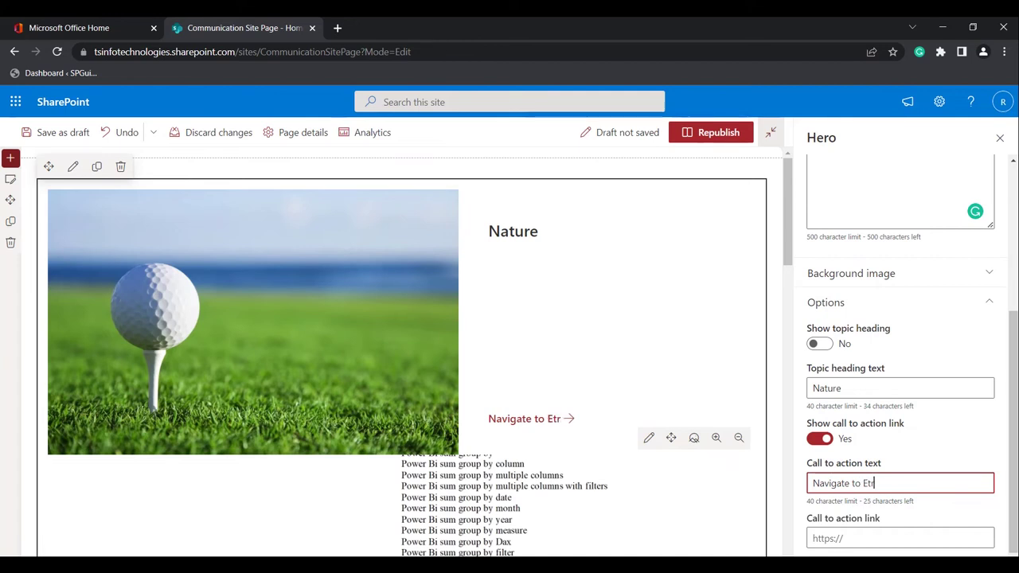
text(L)
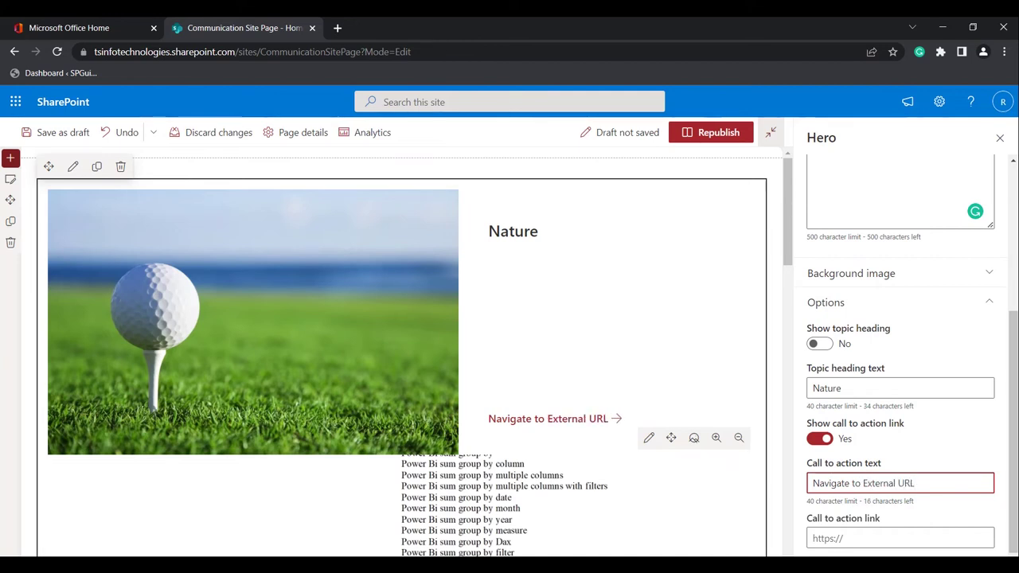
key(Tab)
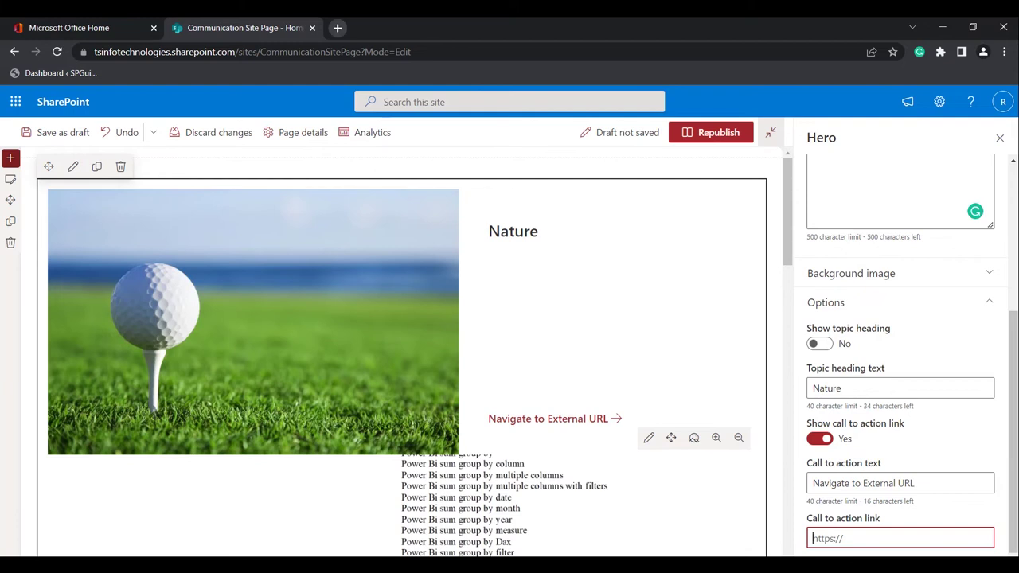
key(ctrl+t)
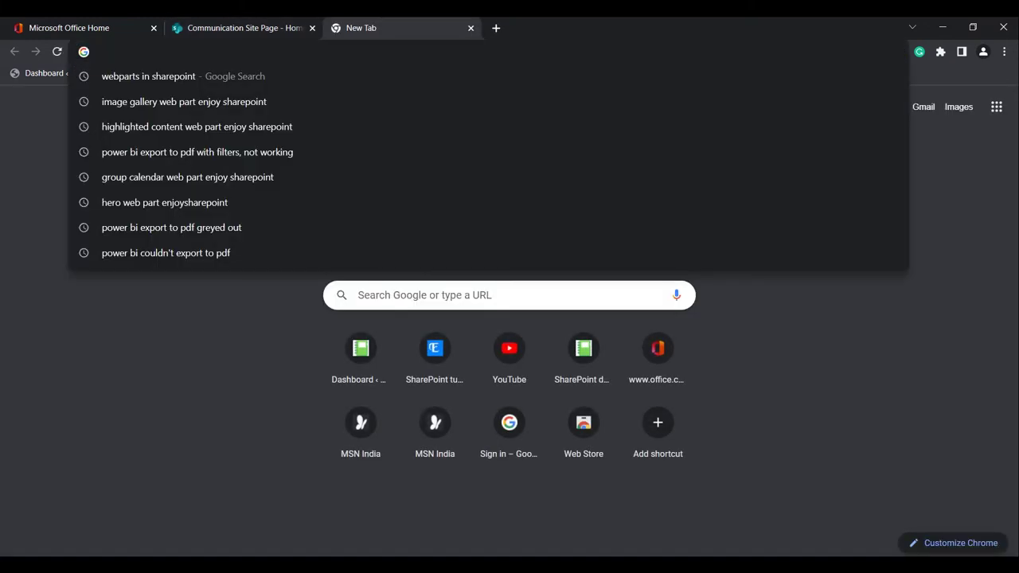
text(S)
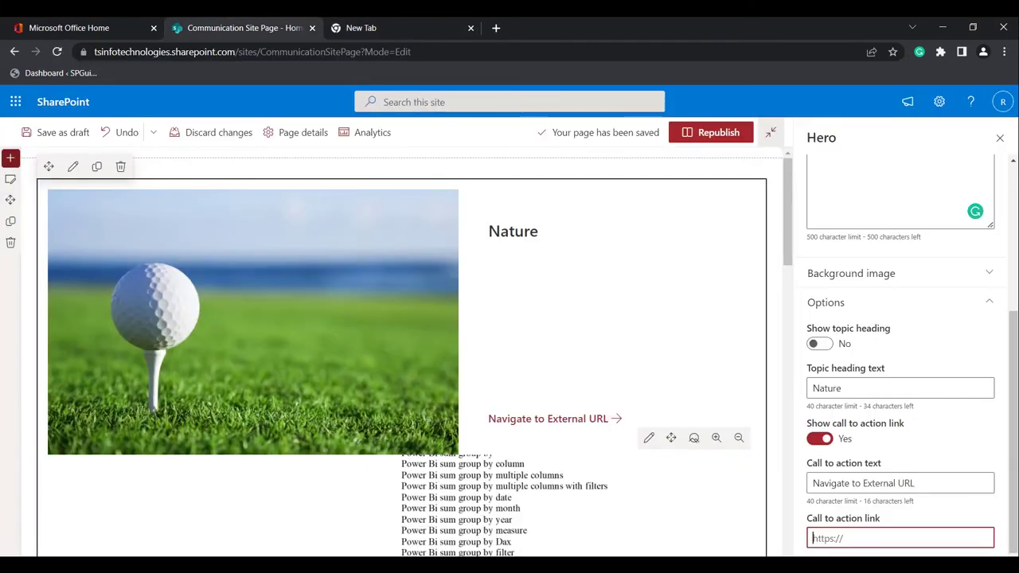
text(SPguides.com/wp)
key(BackSpace)
key(BackSpace)
key(Tab)
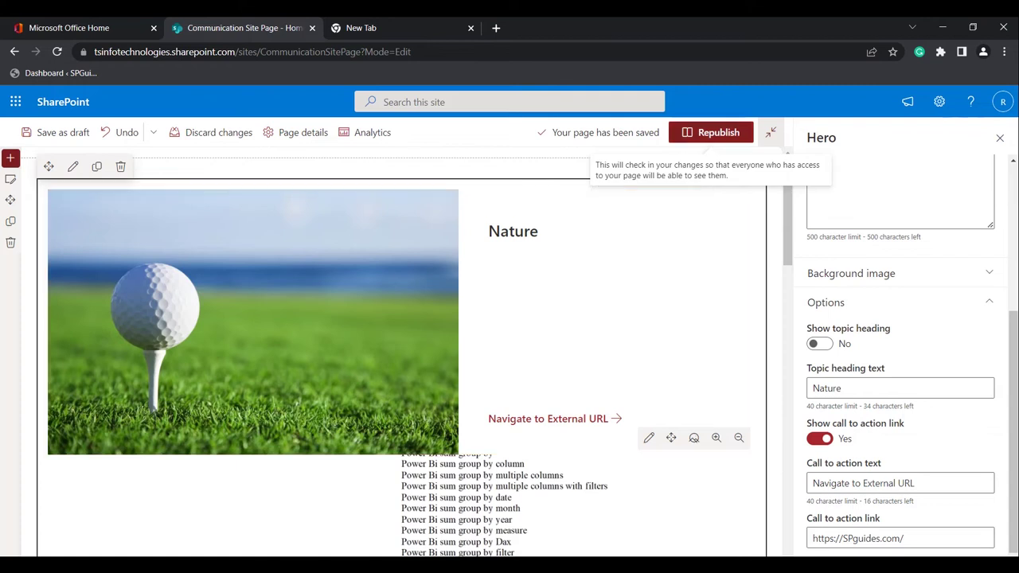
Step: Republish the page and test the "Navigate to External URL" link, returning to the communication site page
click(713, 133)
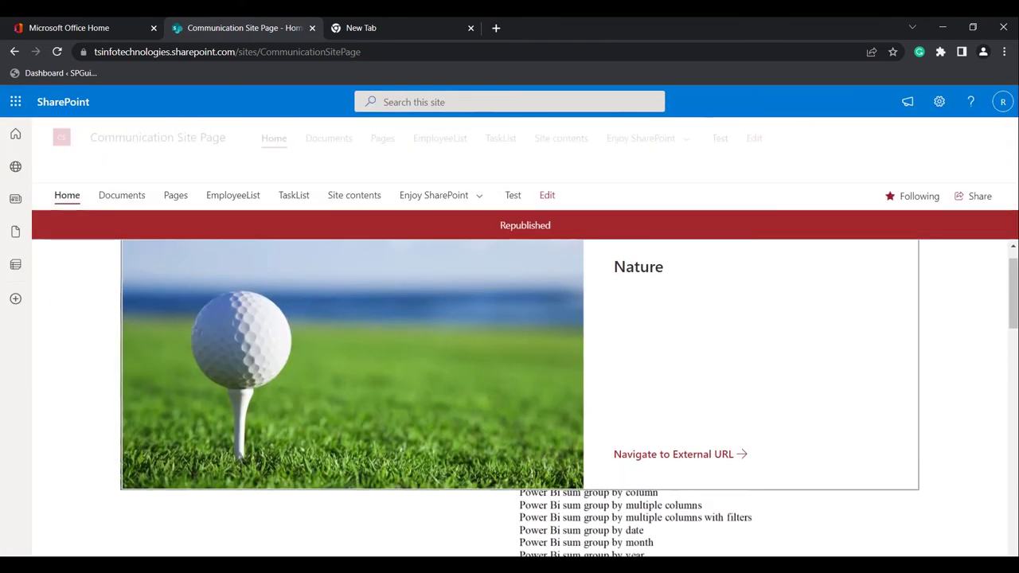
click(674, 454)
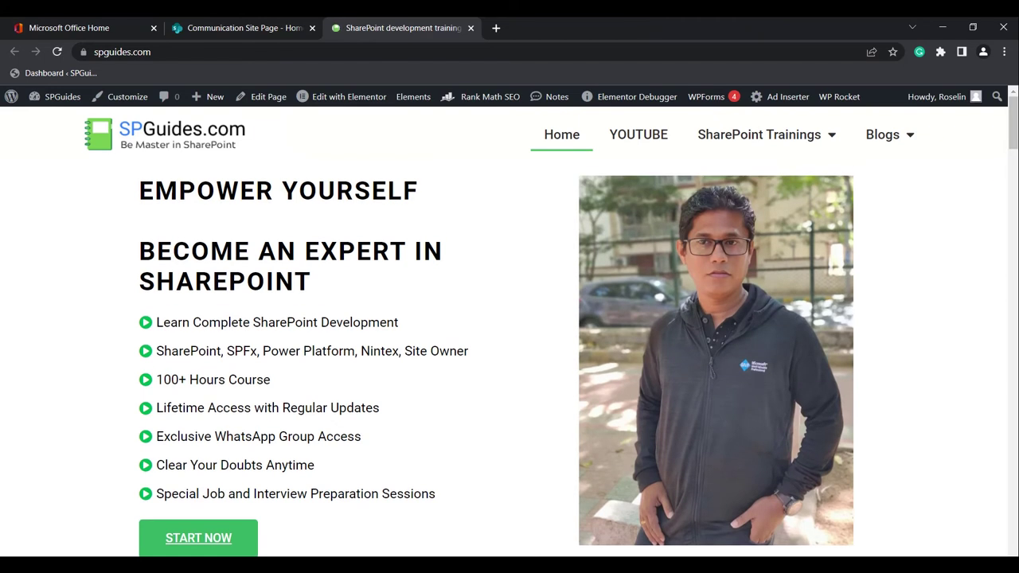
click(268, 29)
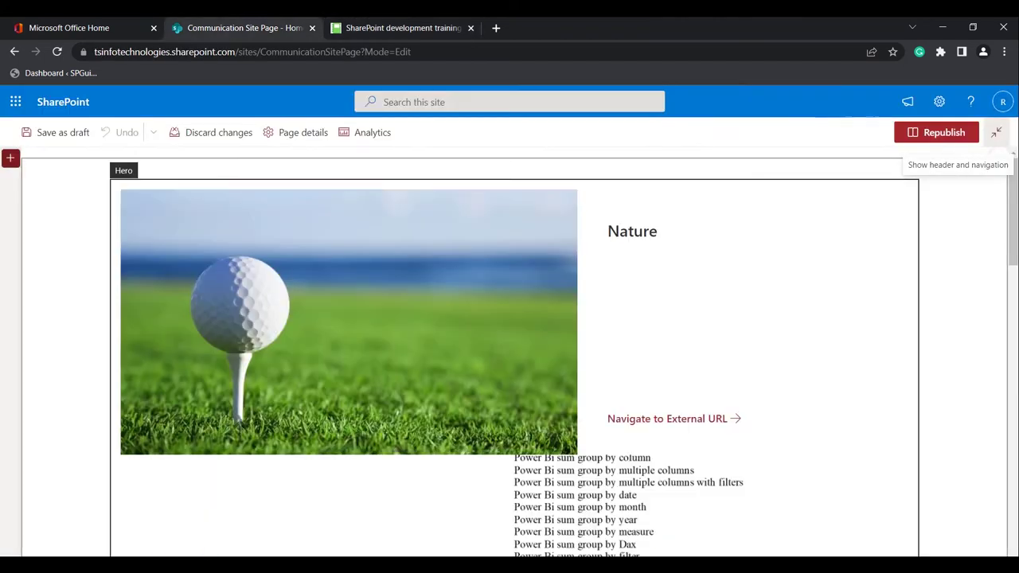
scroll(515, 350, down, 3)
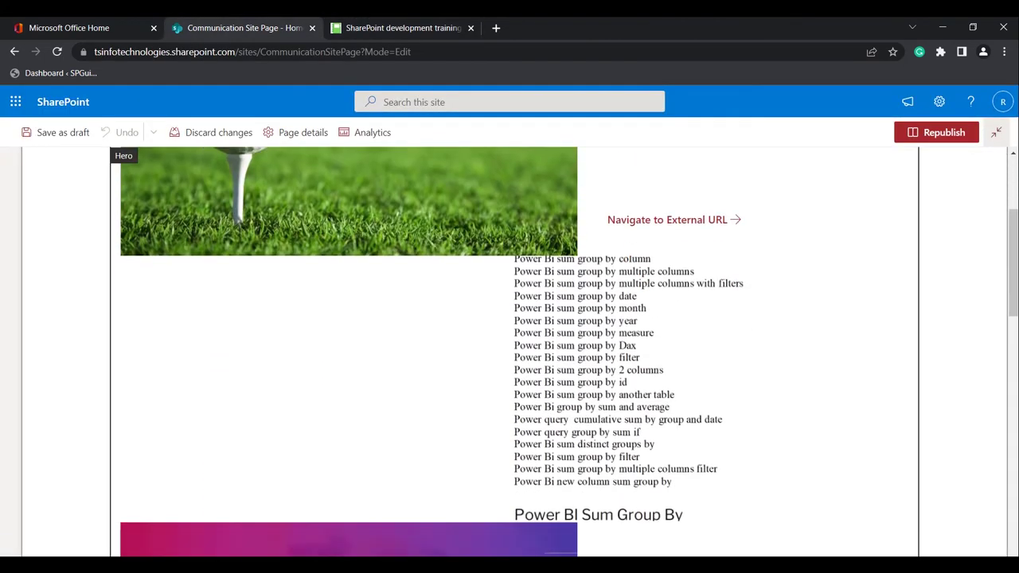
scroll(514, 350, up, 3)
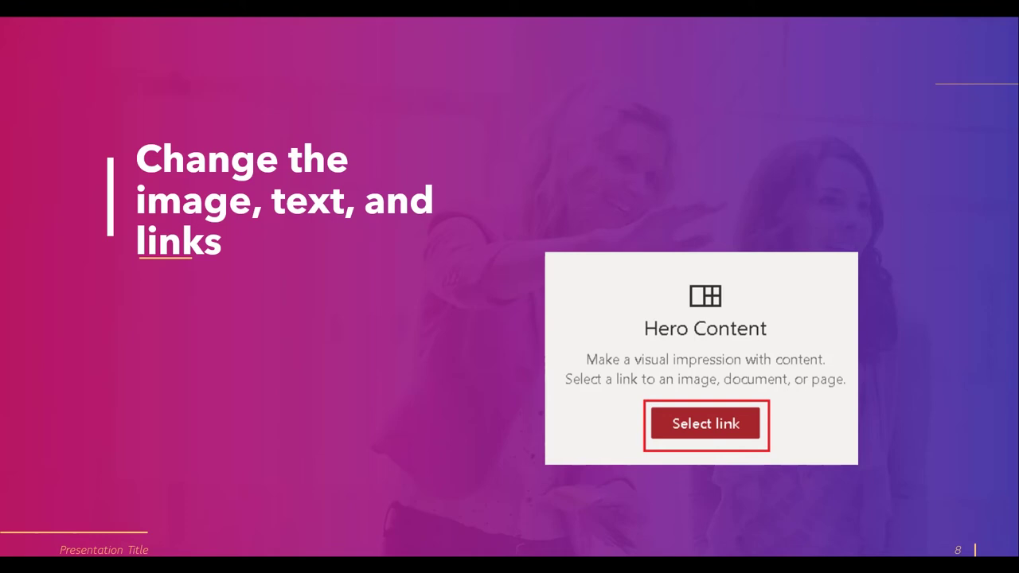
Step: View slides 8 and 9 of the PowerPoint presentation as a slide show and exit it
key(Right)
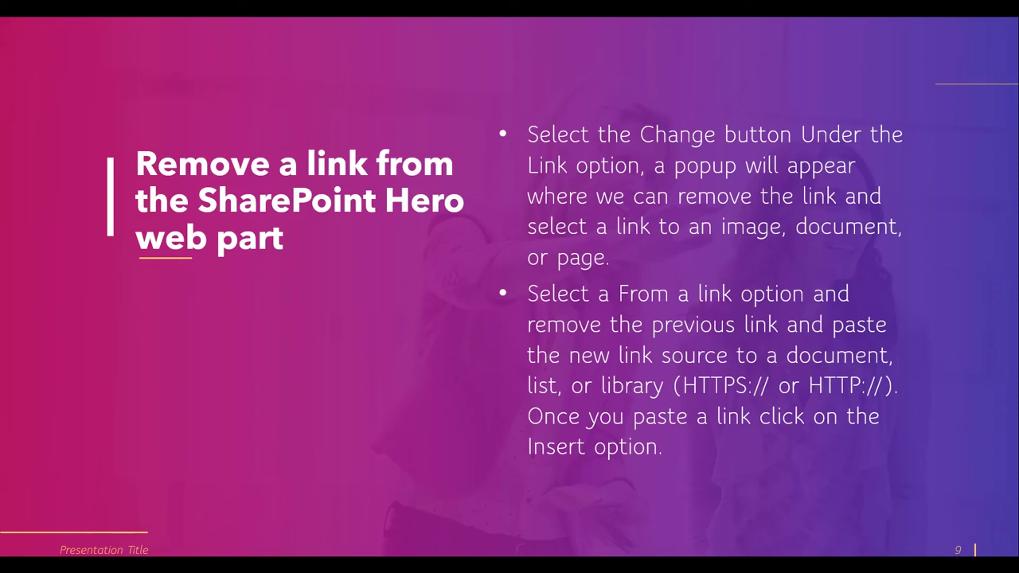
key(Escape)
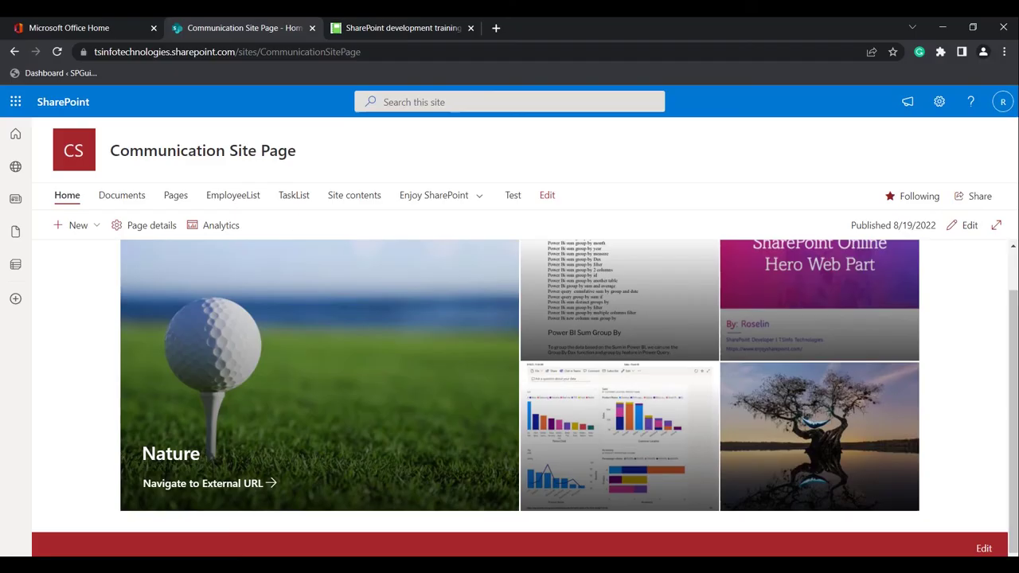
click(973, 226)
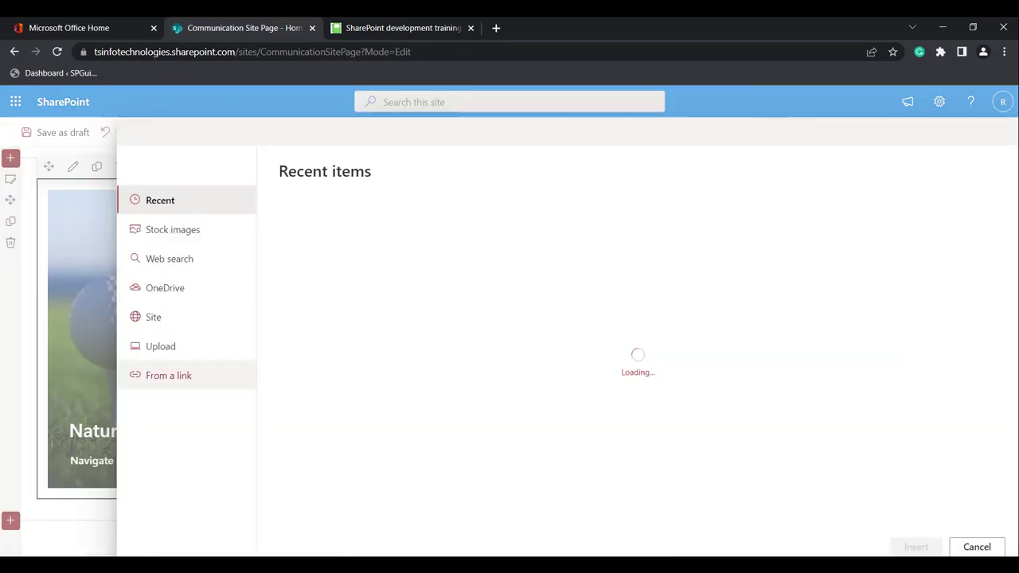
click(169, 375)
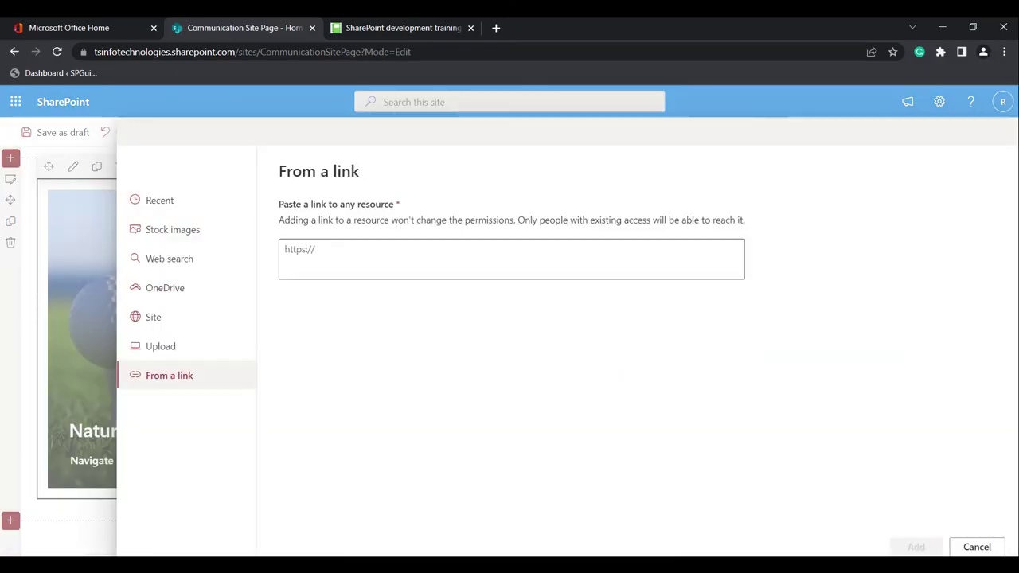
click(496, 28)
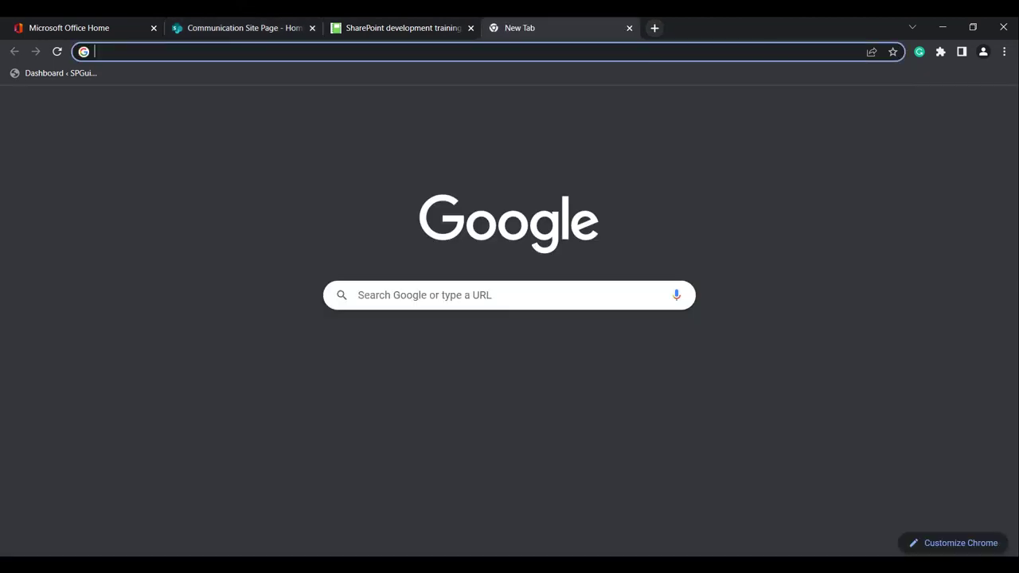
text(EN)
key(Right)
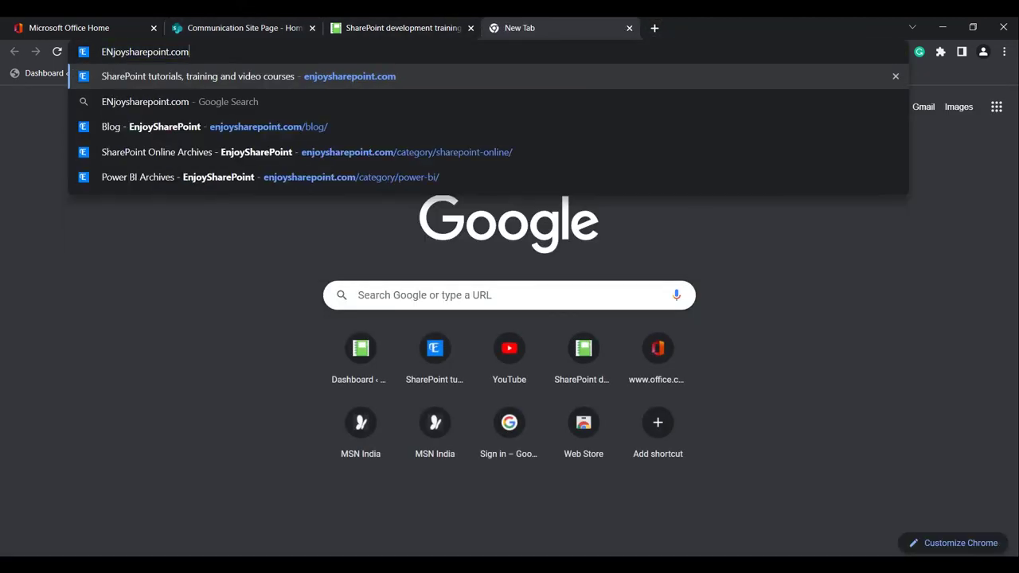
key(ctrl+a)
key(ctrl+c)
key(ctrl+shift+Tab)
key(ctrl+shift+Tab)
key(ctrl+v)
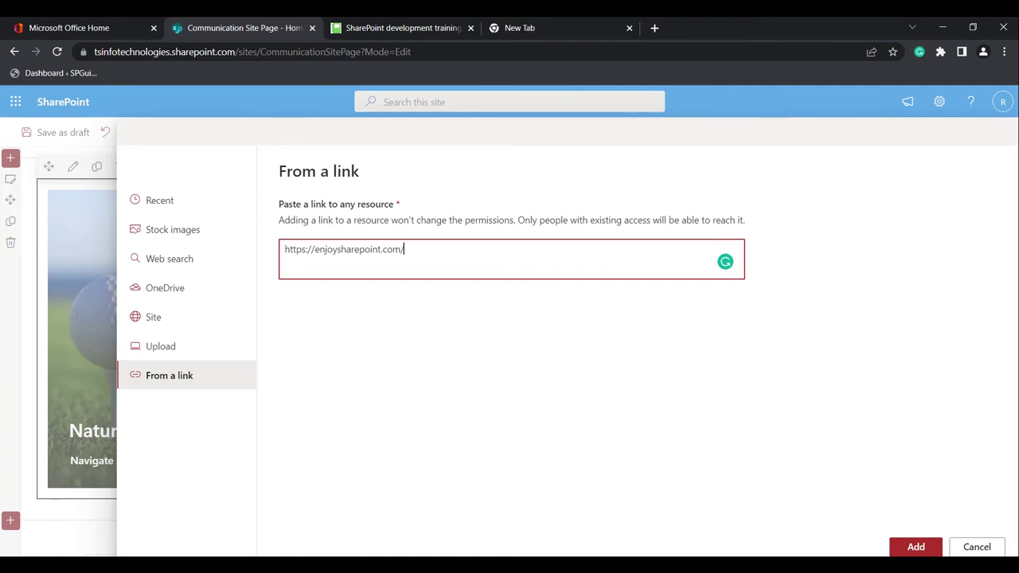
click(916, 547)
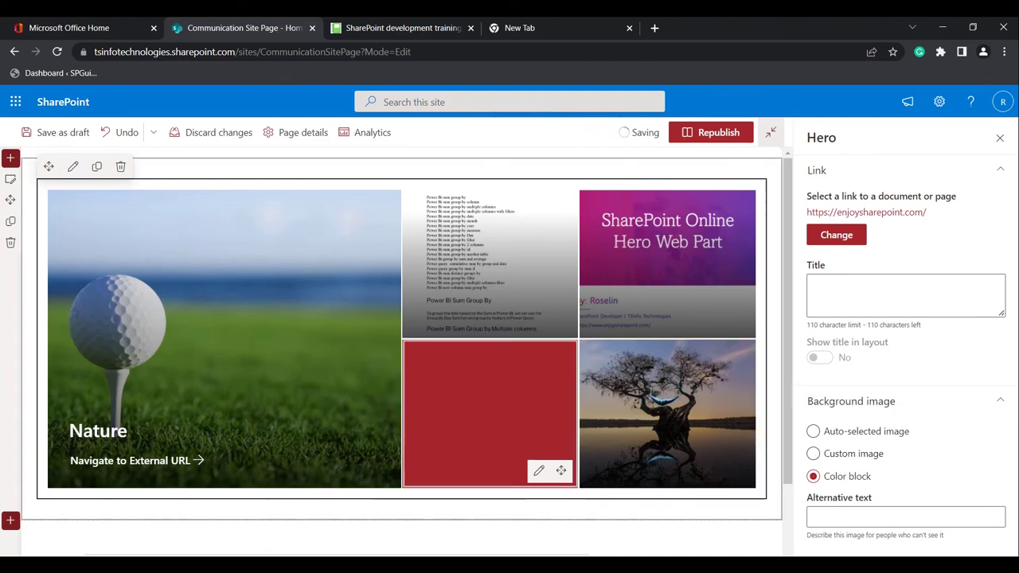
Step: Set the red tile's title to "Enjoy SharePoint" and toggle its display in the layout off and on
click(864, 295)
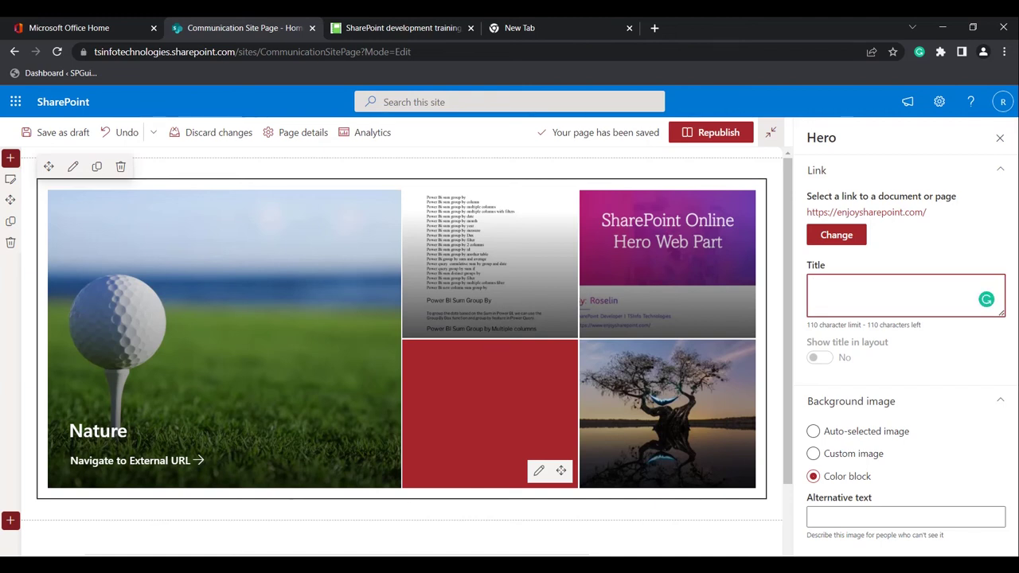
text(Enjo)
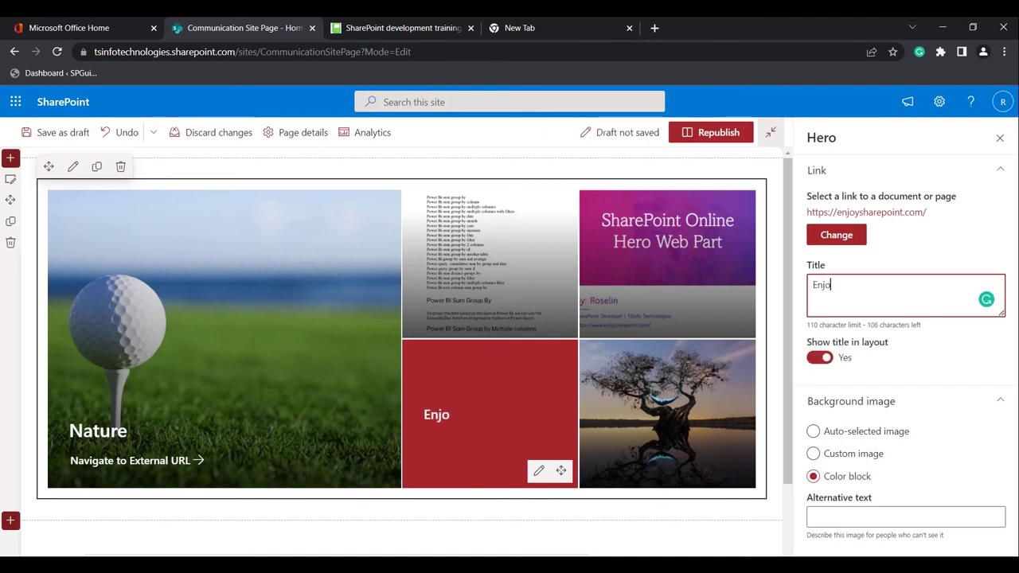
text(y S)
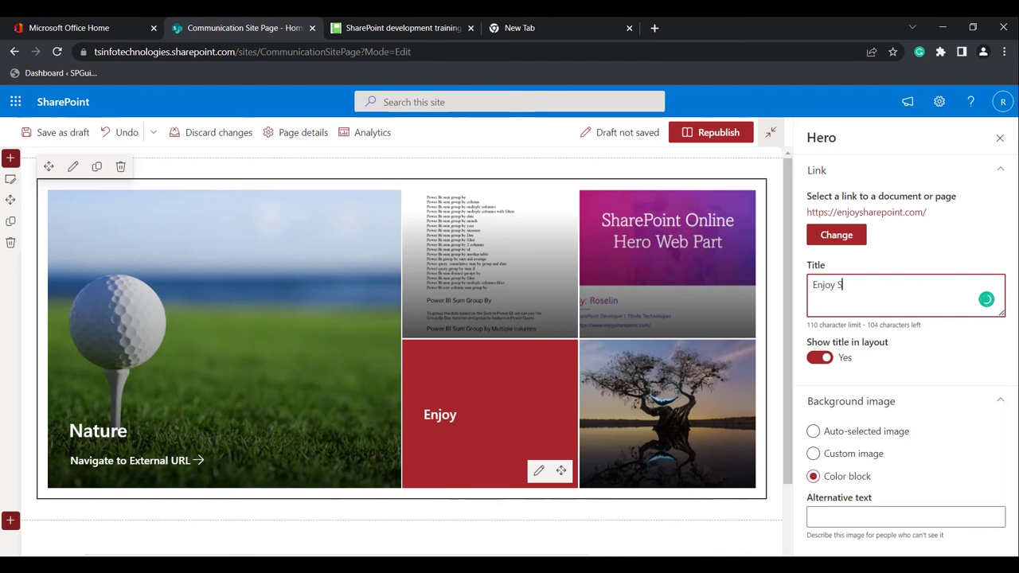
text(harePo)
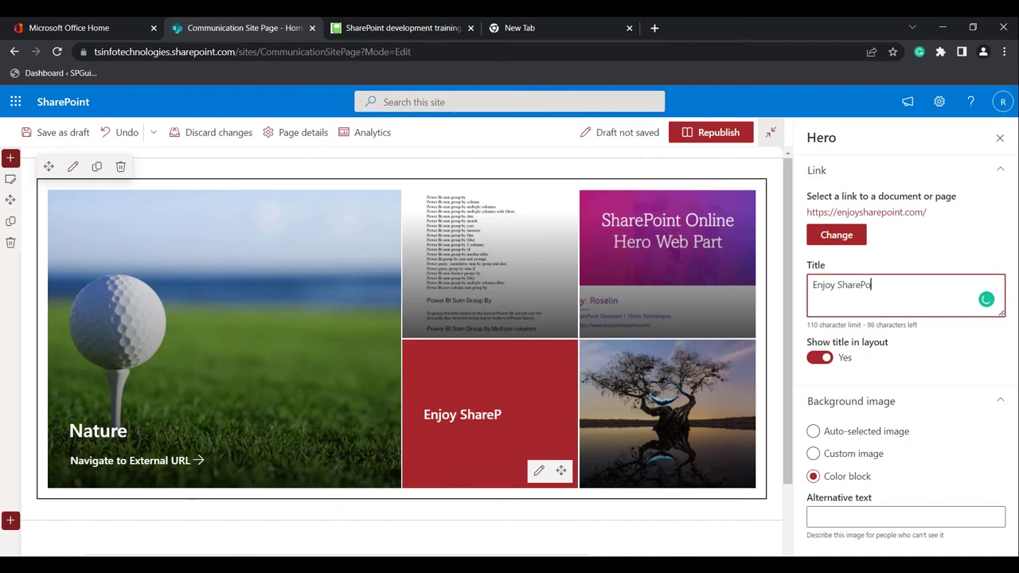
text(int)
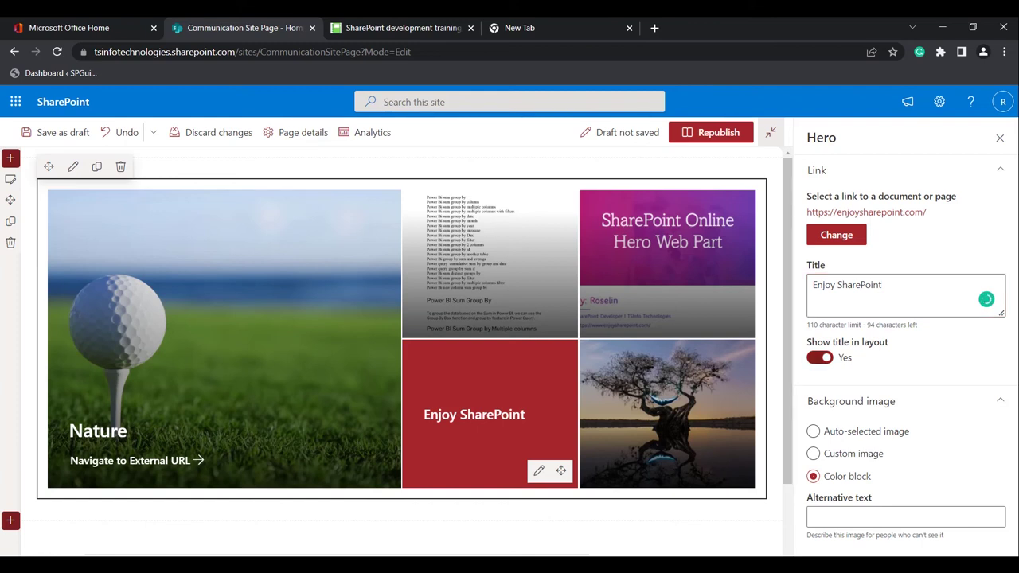
click(820, 357)
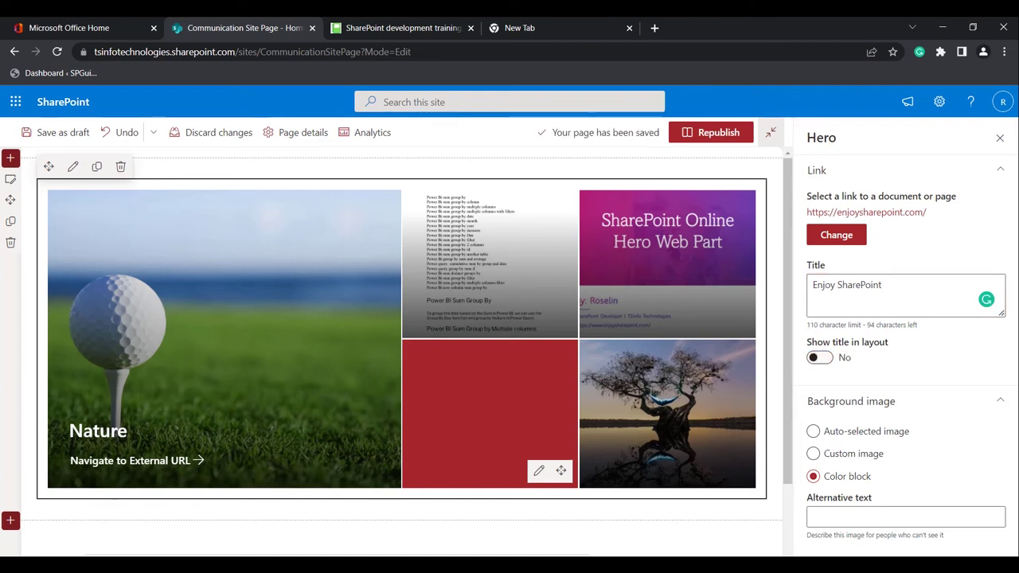
key(space)
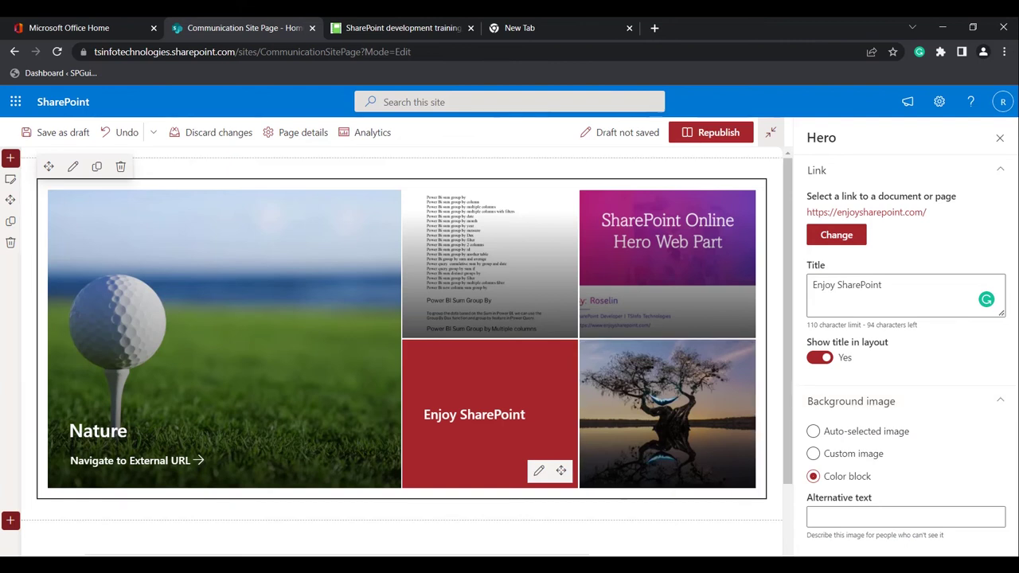
Step: Change the red Hero tile's title to "Navigates to Enjoy SharePoint Site" and close the tile's settings
click(882, 285)
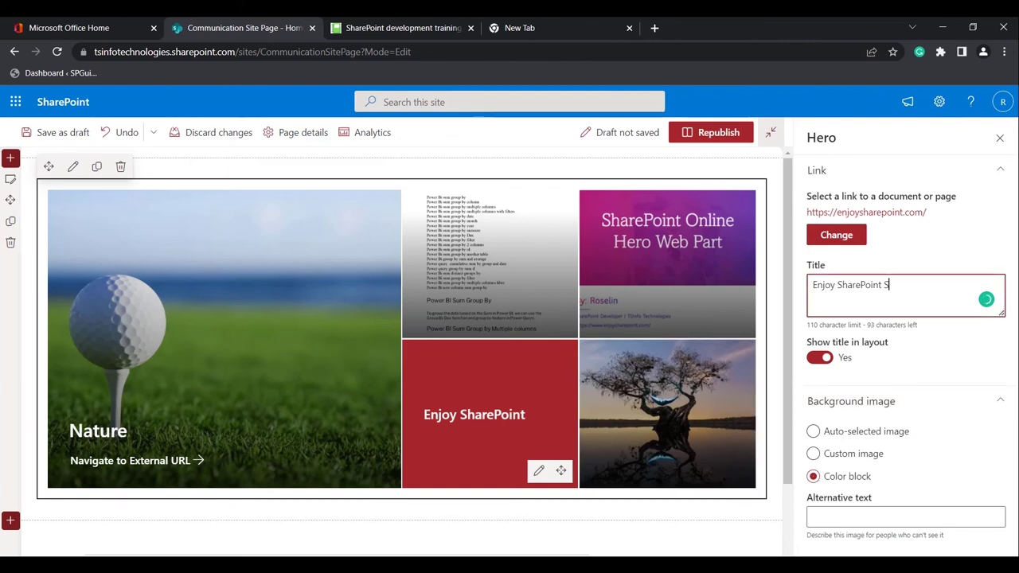
text(Site)
key(Home)
text(Navigates to)
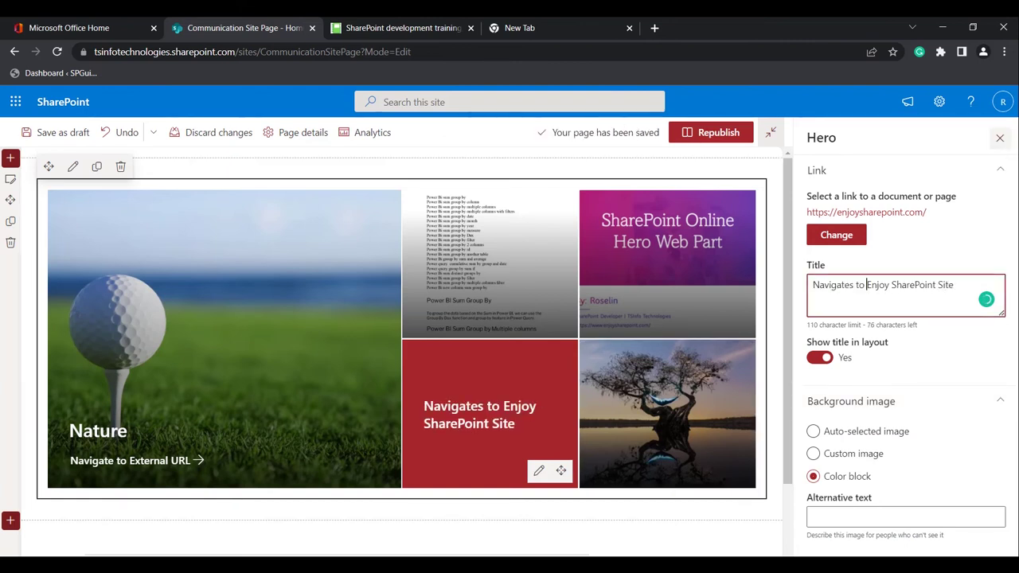
click(1000, 138)
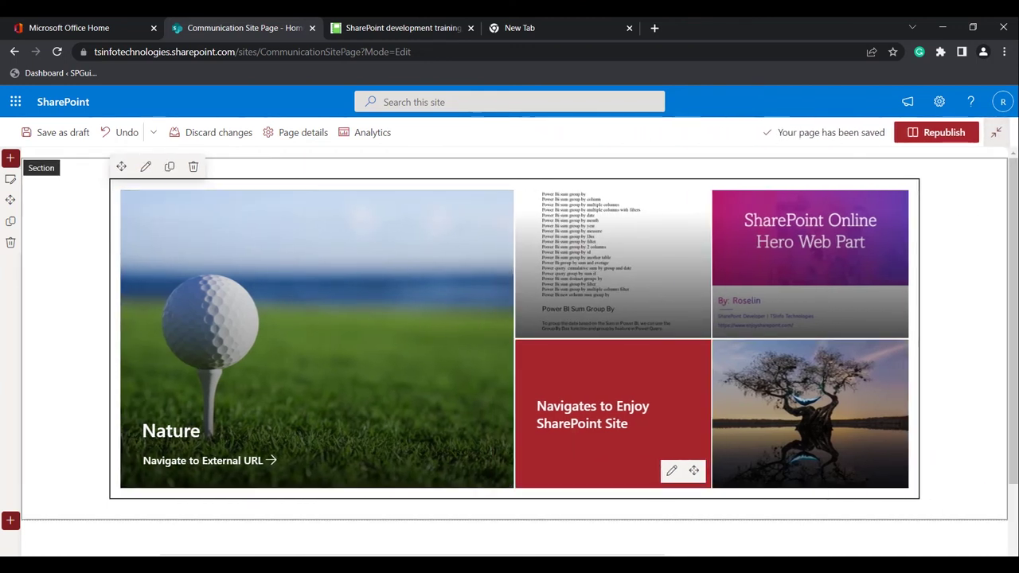
click(960, 398)
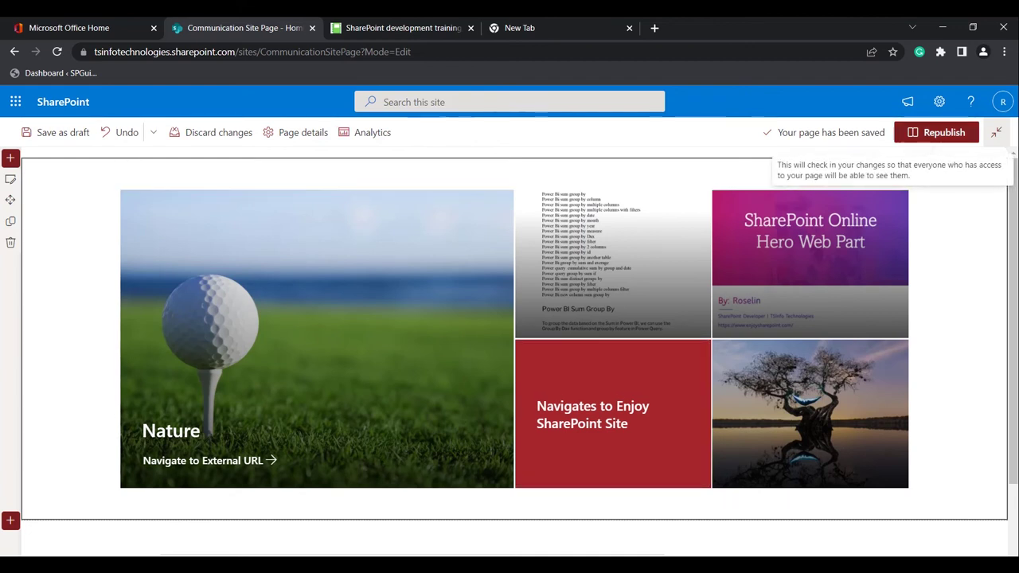
Step: Republish the page, then test the red Hero tile's link and look over the Enjoy SharePoint home page it opens
click(936, 132)
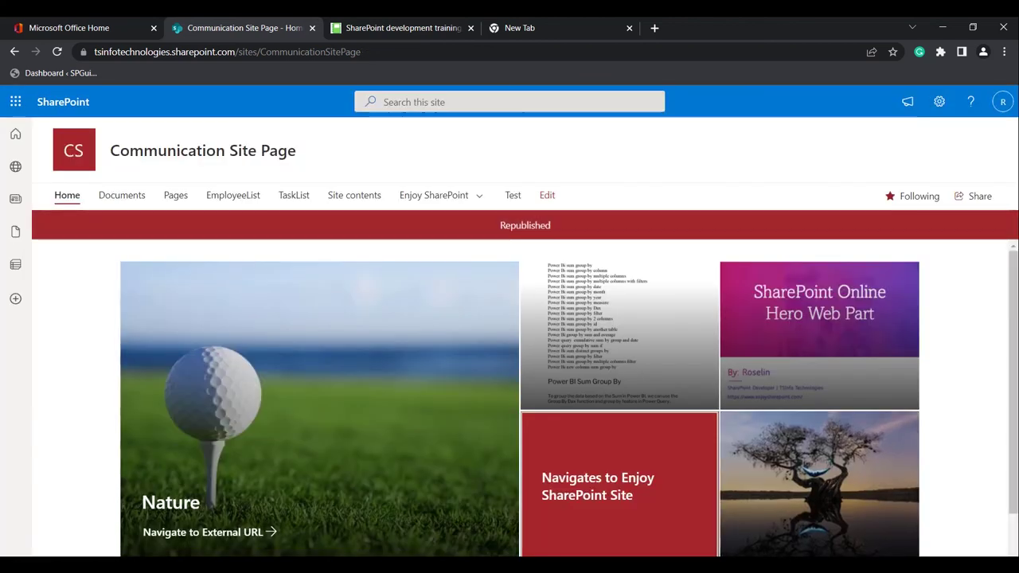
scroll(525, 398, down, 1)
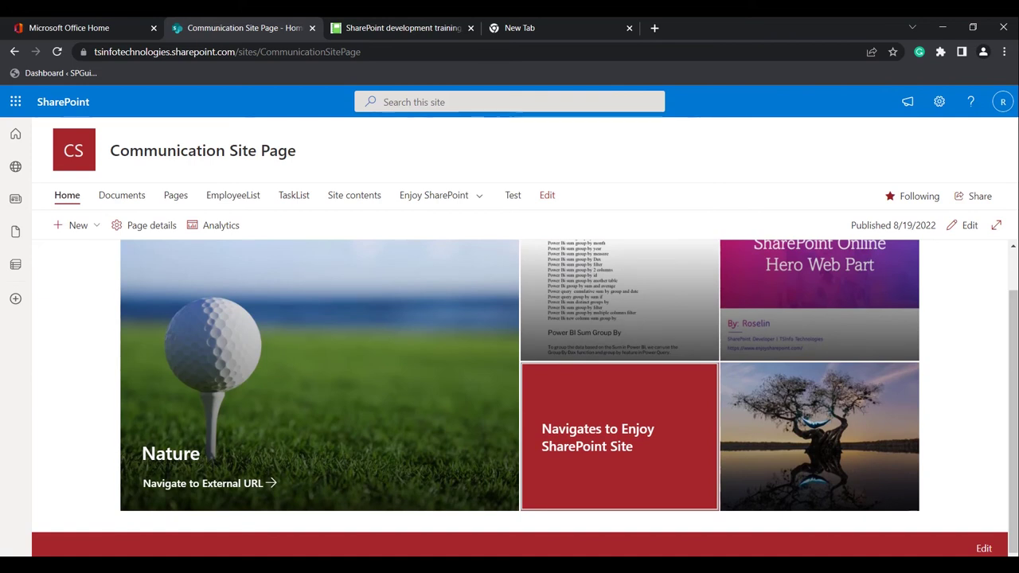
click(618, 437)
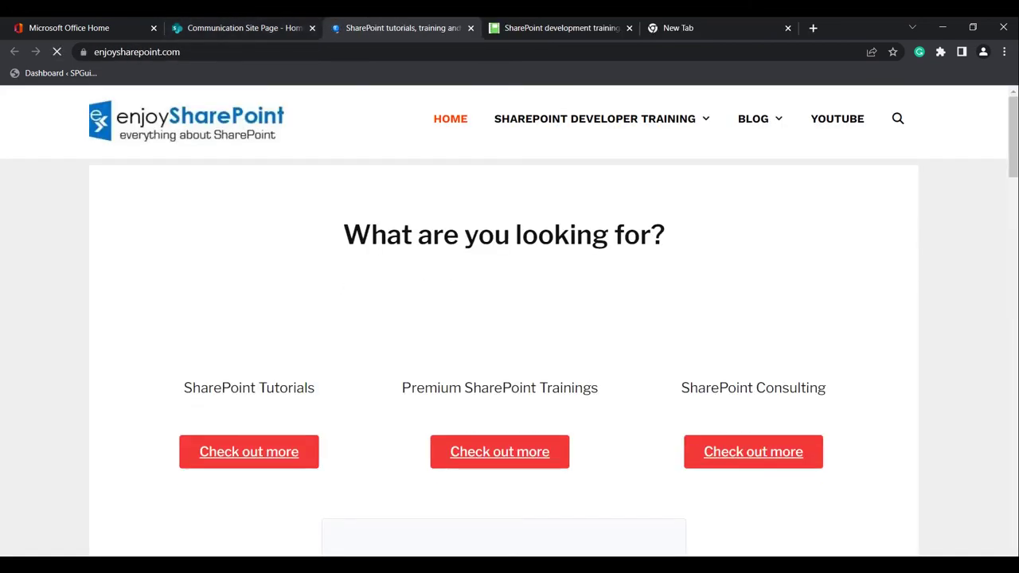
scroll(510, 321, down, 1)
scroll(510, 319, down, 3)
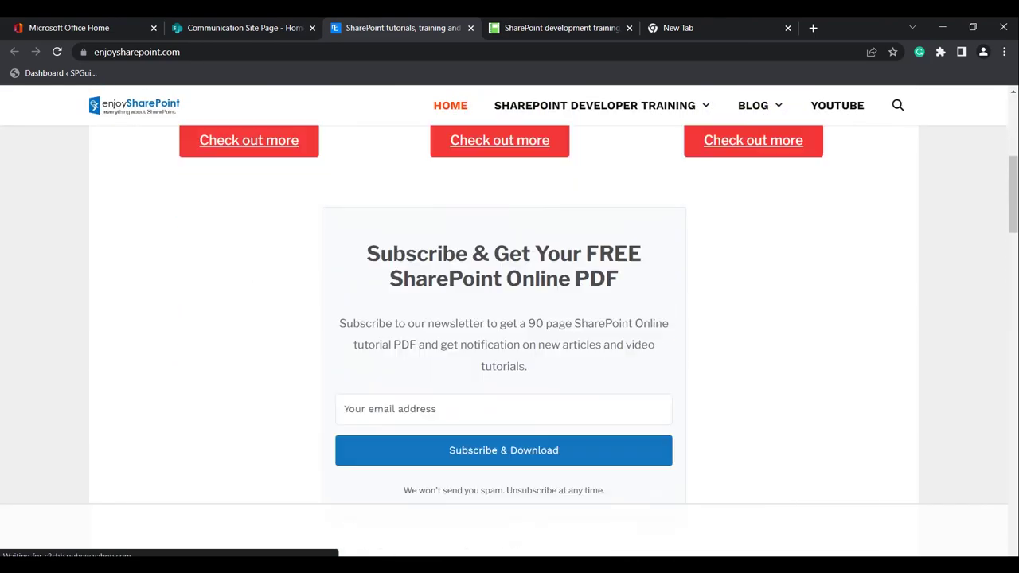
scroll(510, 319, up, 2)
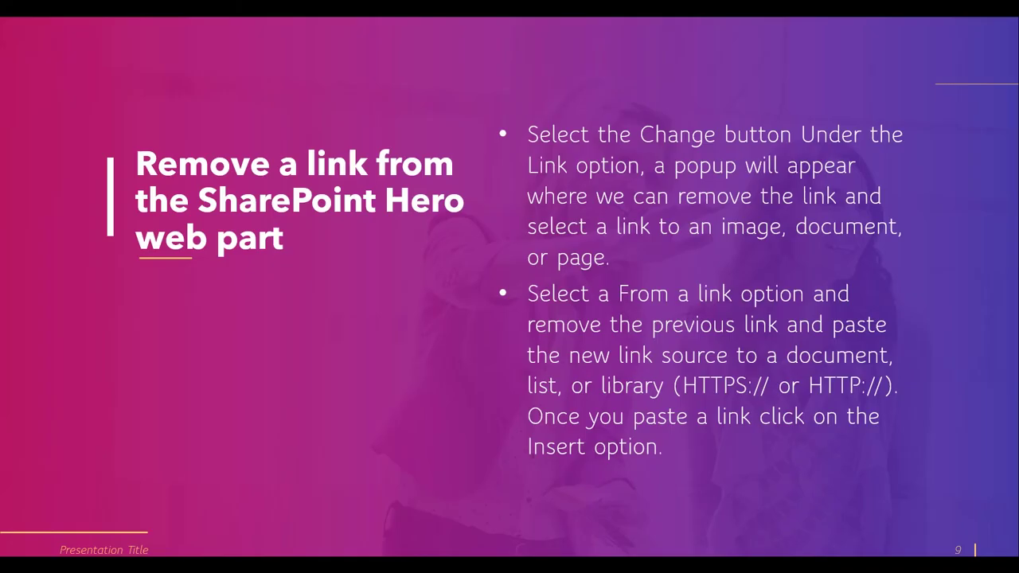